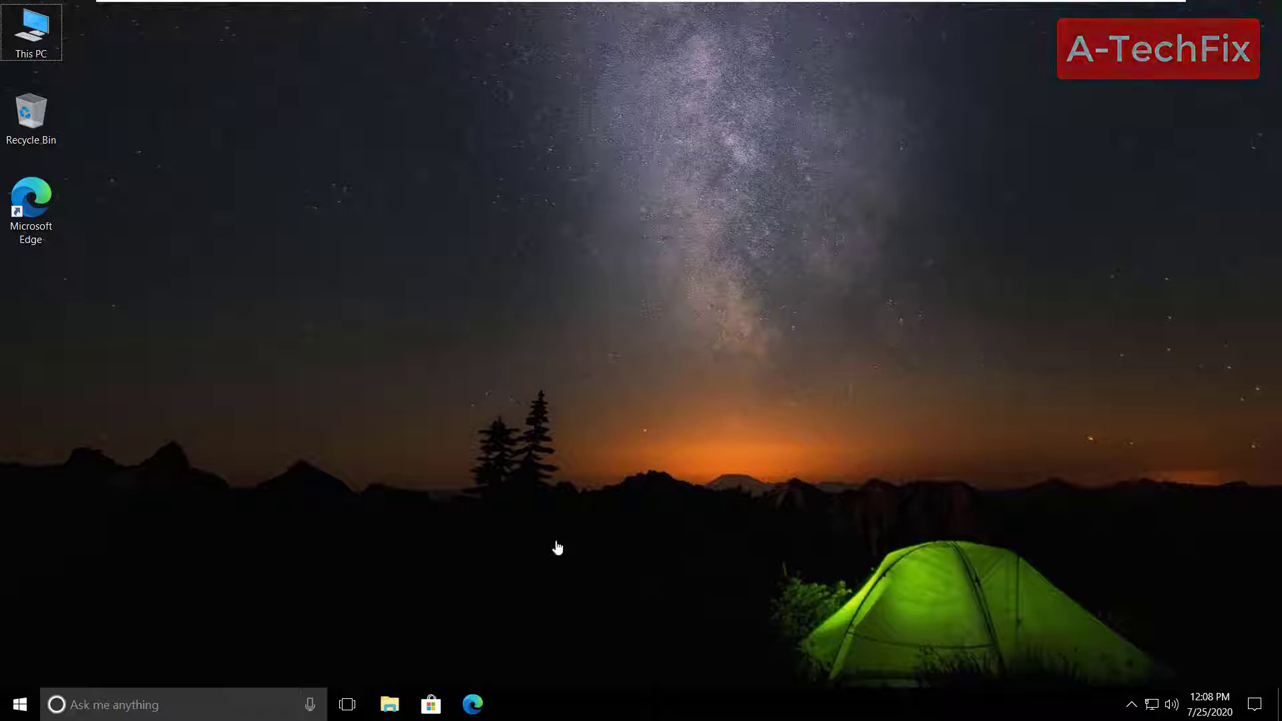
# - Run gpedit.msc from the Run dialog and get the 'Windows cannot find' error
pyautogui.click(231, 709)
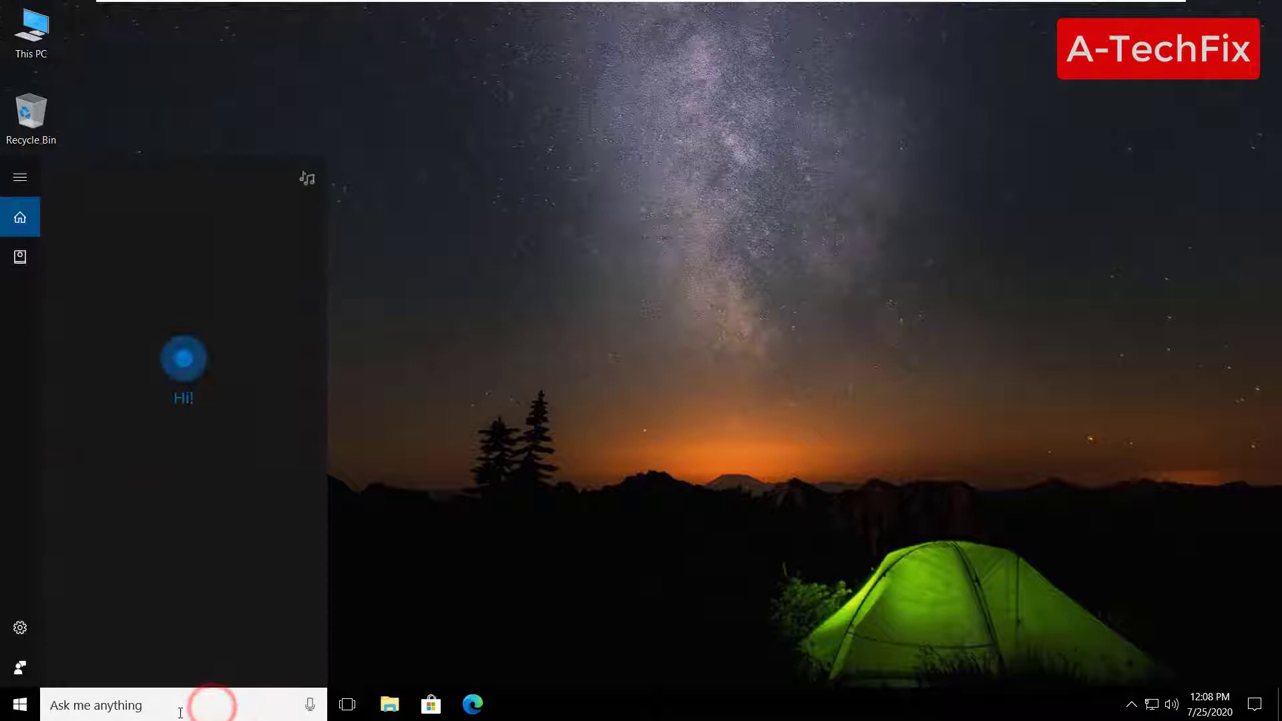
pyautogui.press('super+r')
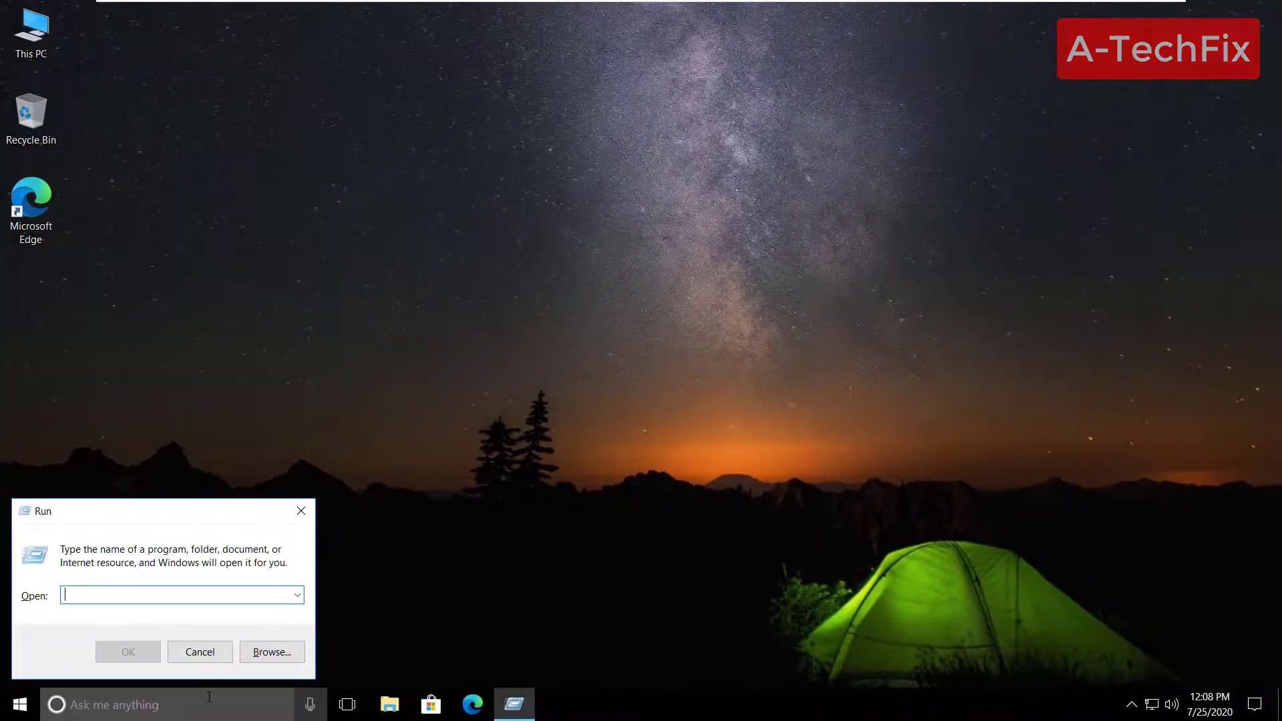
pyautogui.write('gpedit.msc')
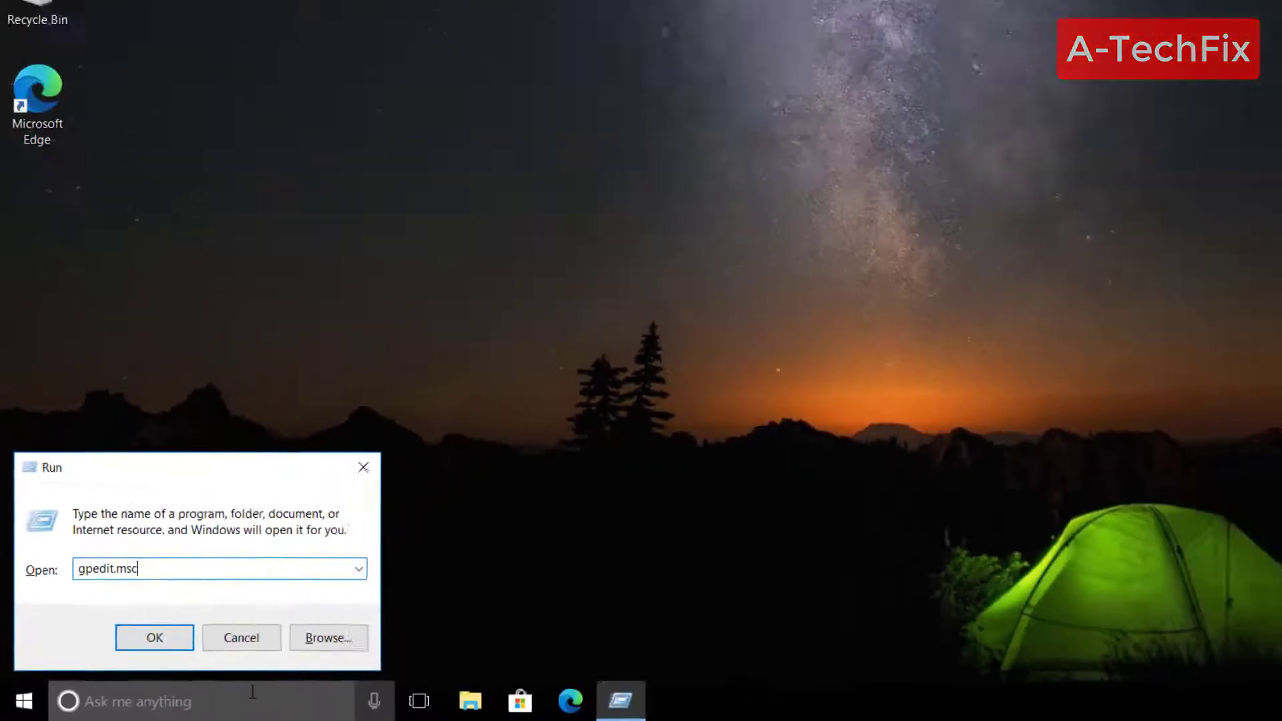
pyautogui.press('Return')
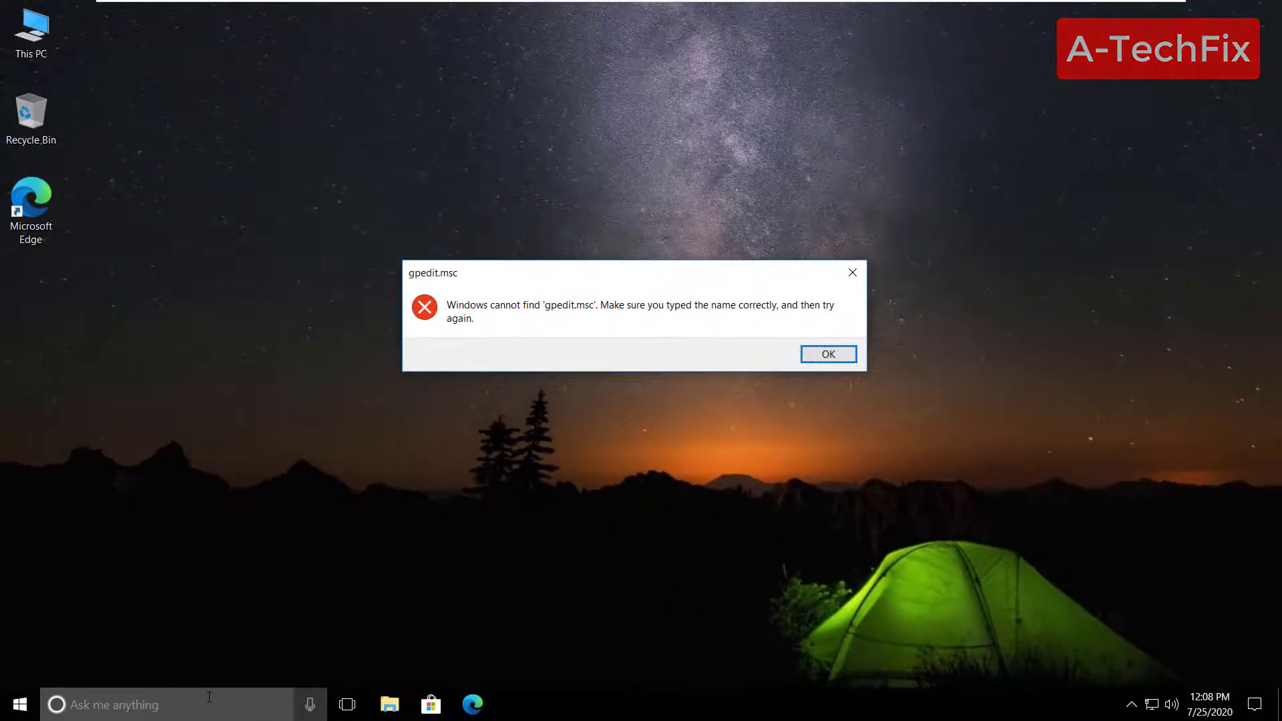
# - Dismiss the error, try secpol.msc in Run, and dismiss its not-found error too
pyautogui.click(828, 354)
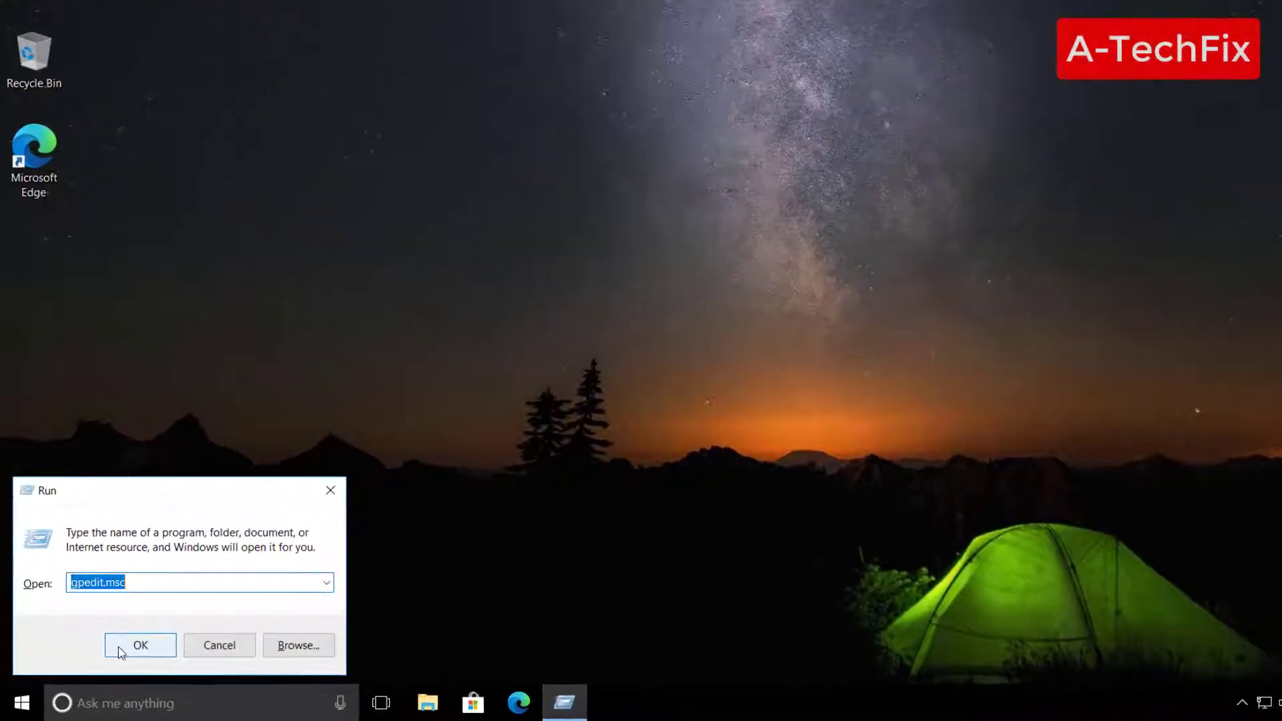
pyautogui.write('sccpol')
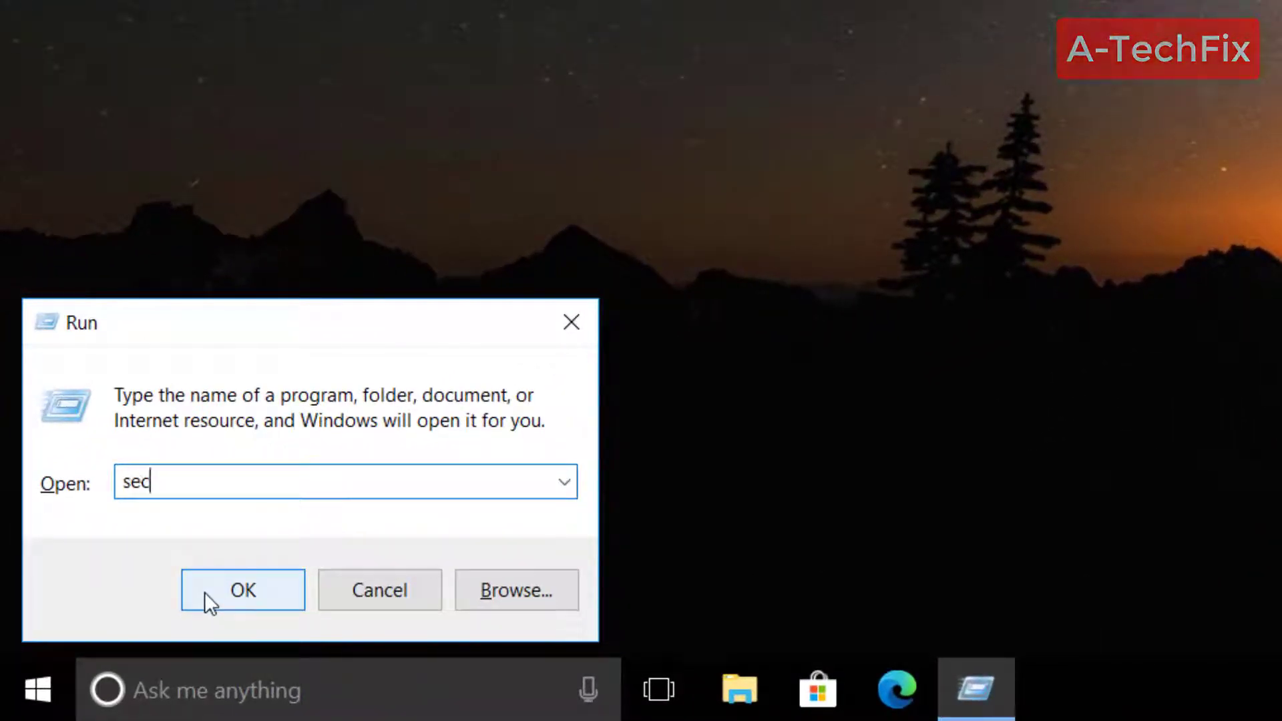
pyautogui.write('.msc')
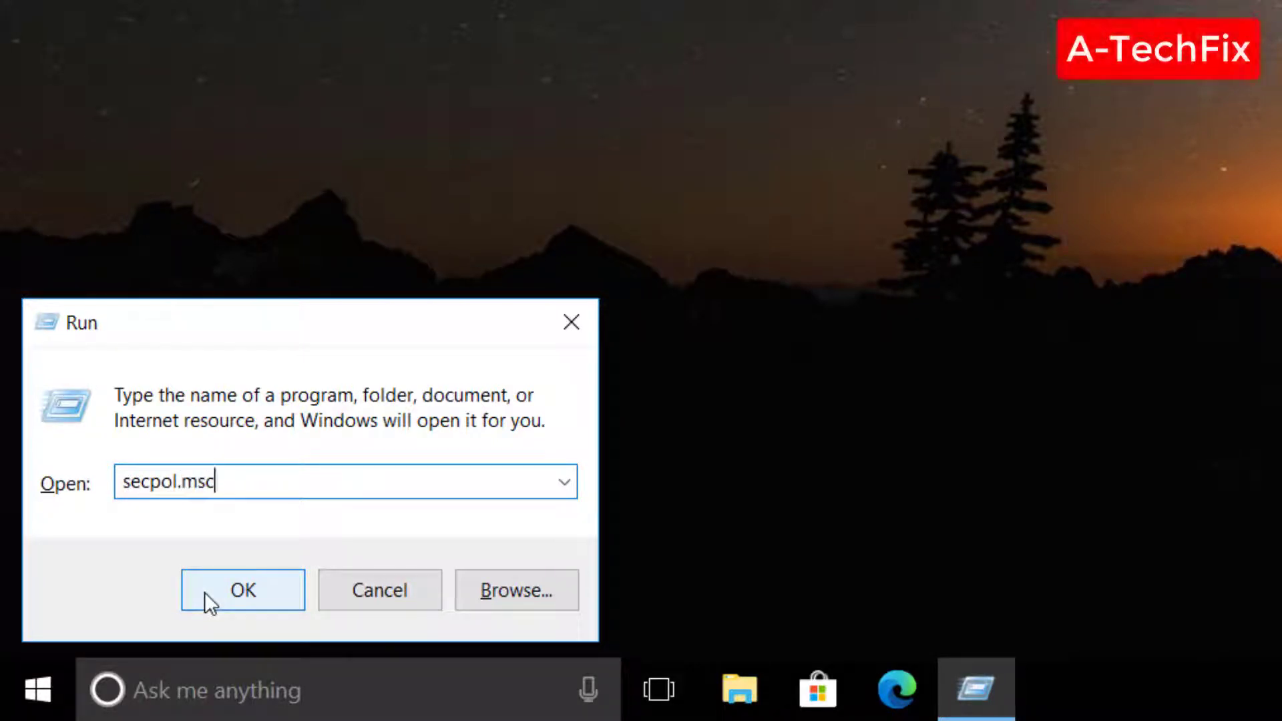
pyautogui.click(204, 592)
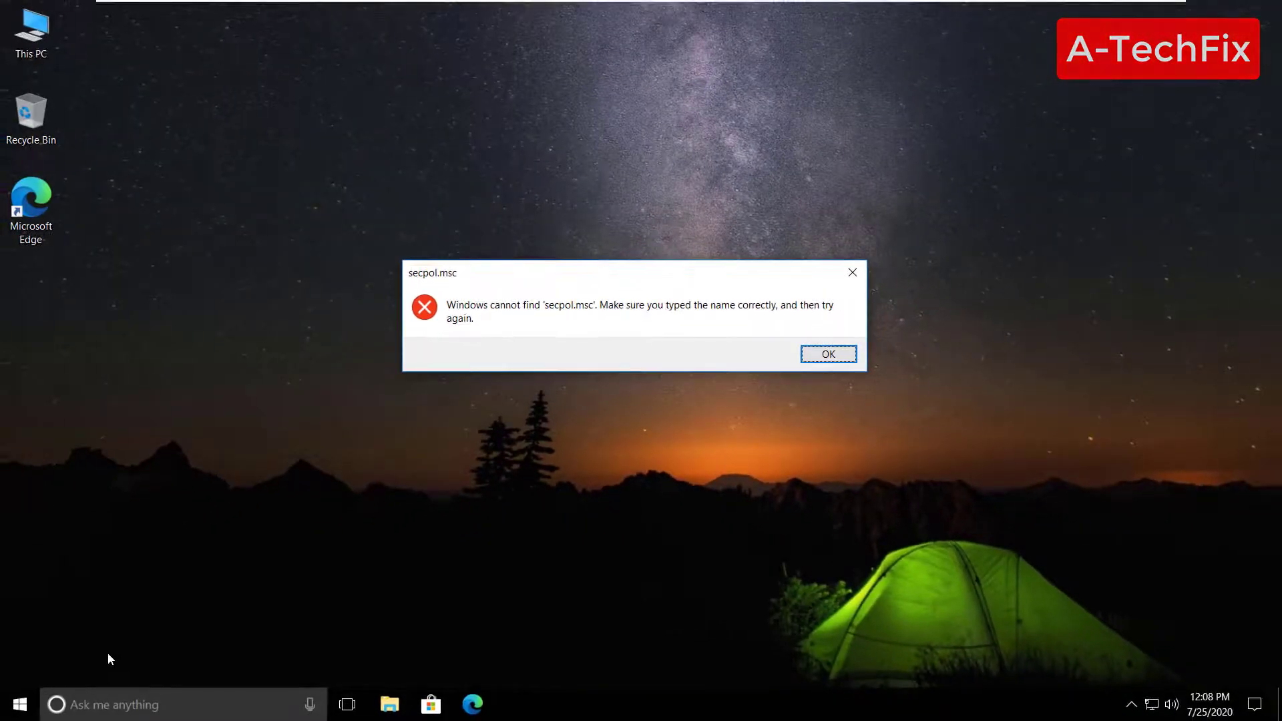
pyautogui.click(828, 354)
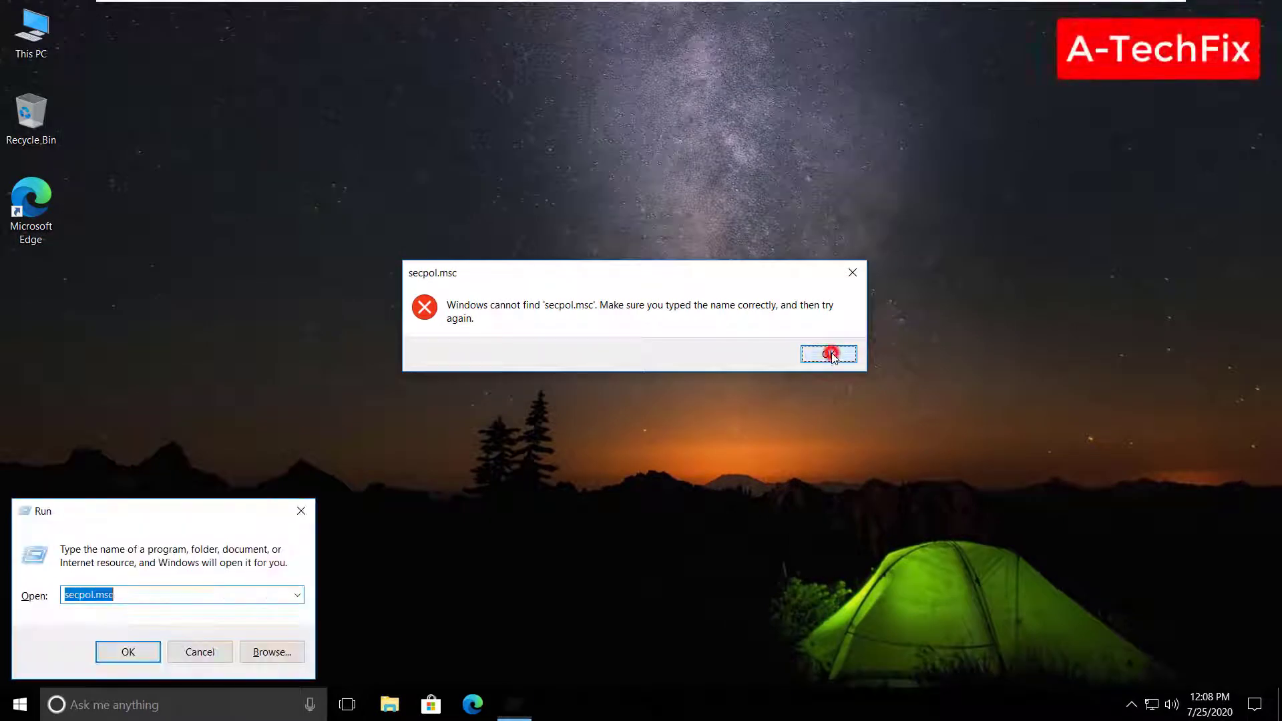
pyautogui.click(201, 652)
pyautogui.click(621, 544)
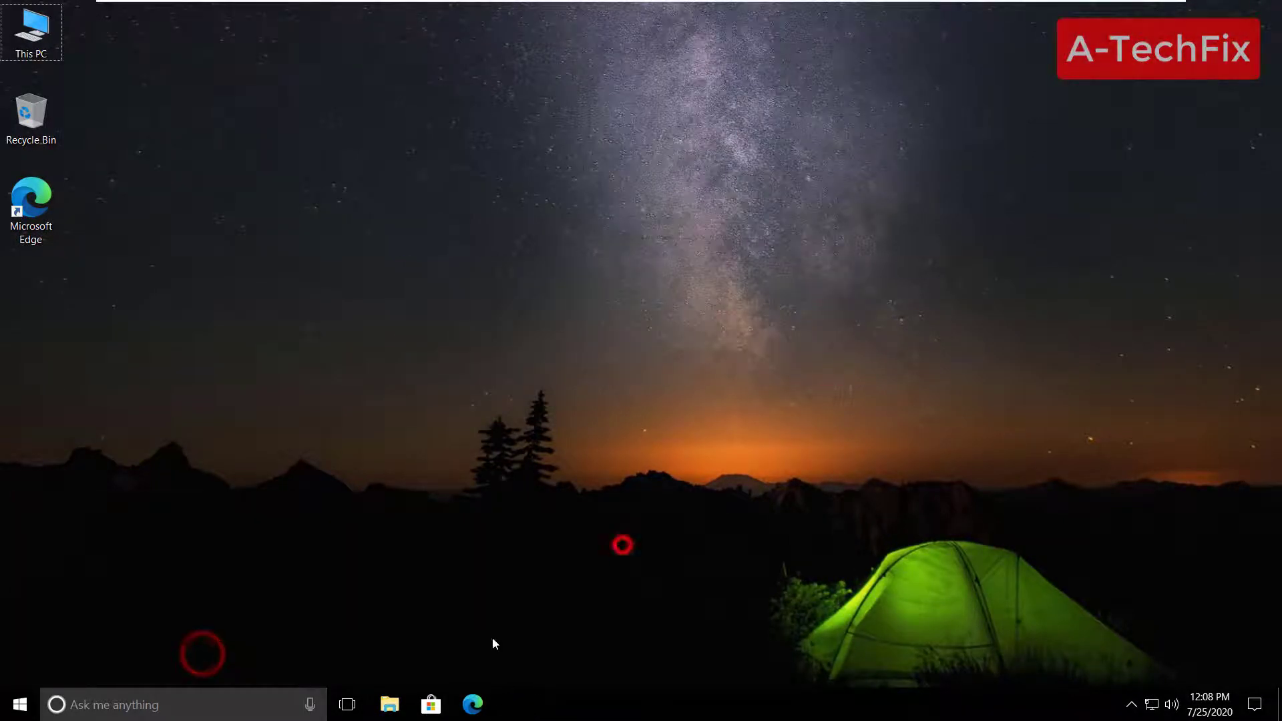
pyautogui.click(474, 704)
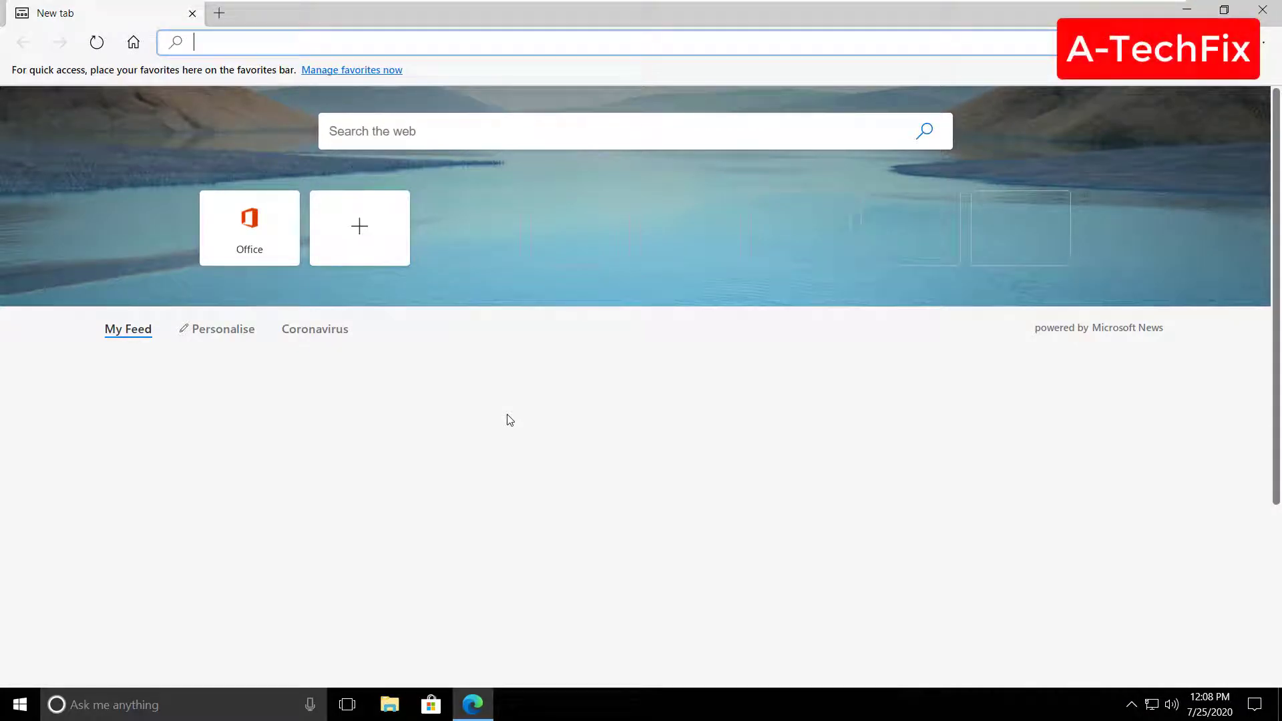
pyautogui.write('www.')
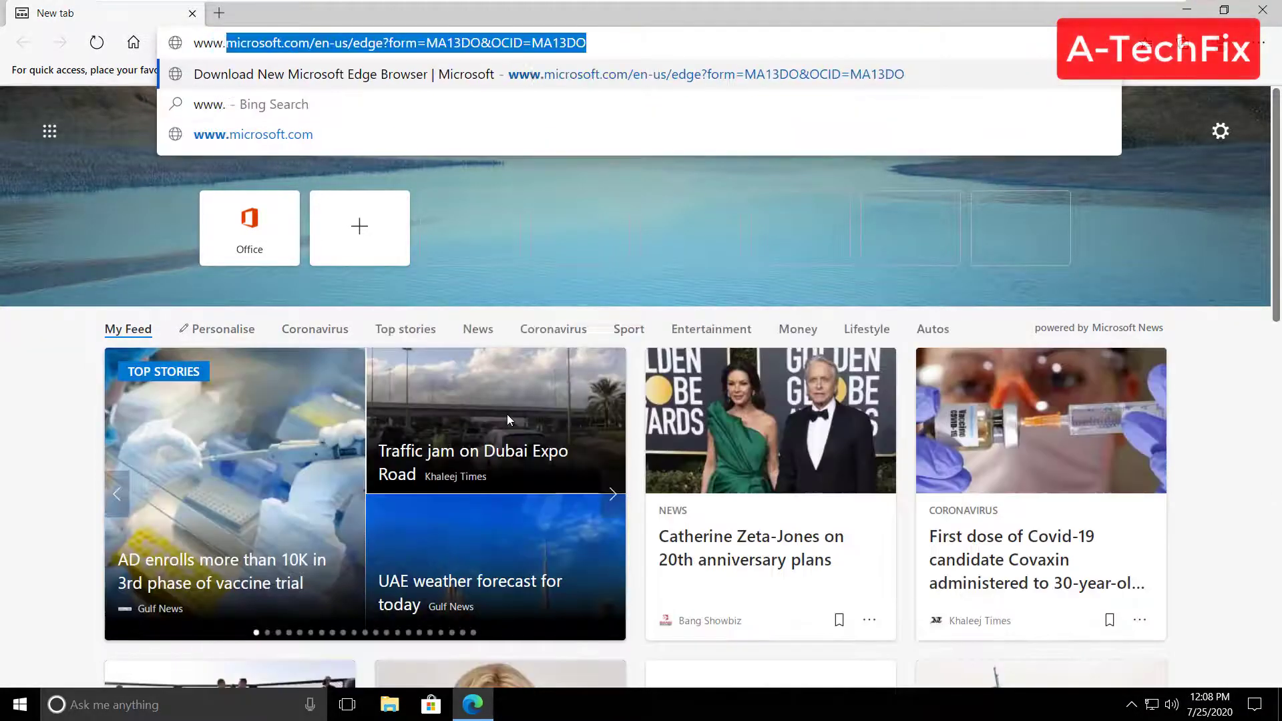
pyautogui.write('computec')
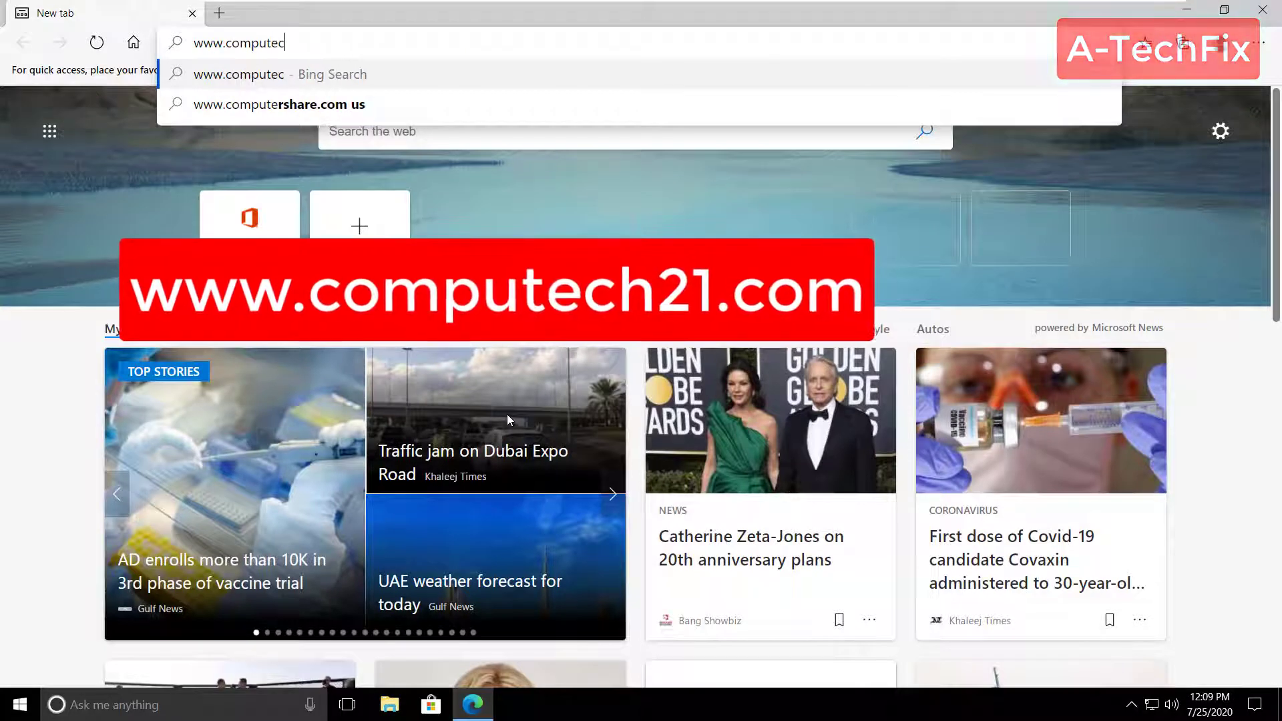
pyautogui.write('h21.co')
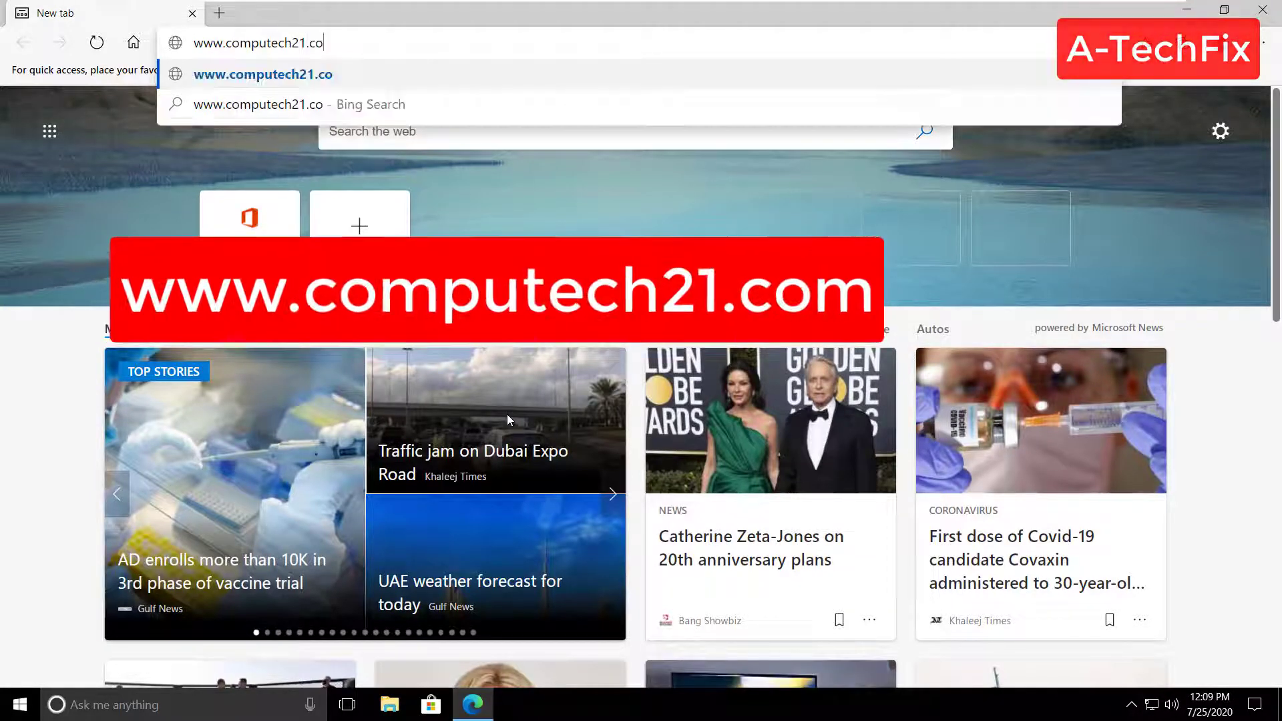
pyautogui.write('m')
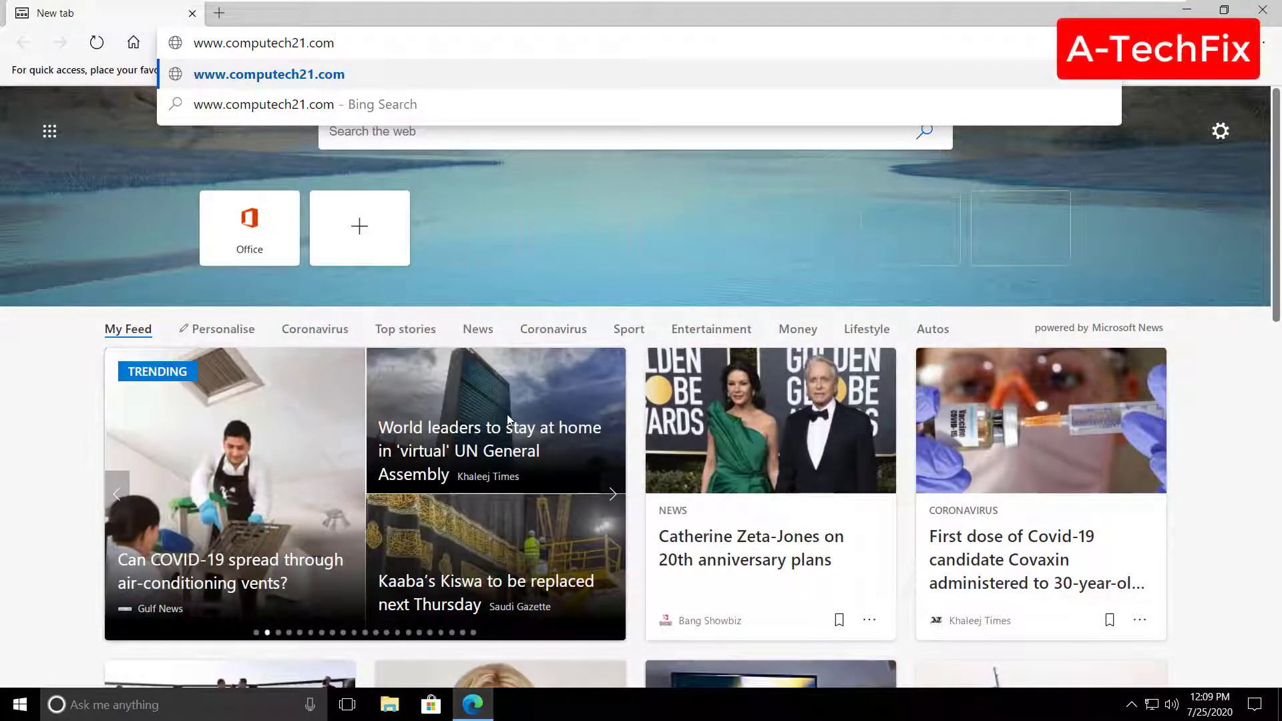
pyautogui.press('Return')
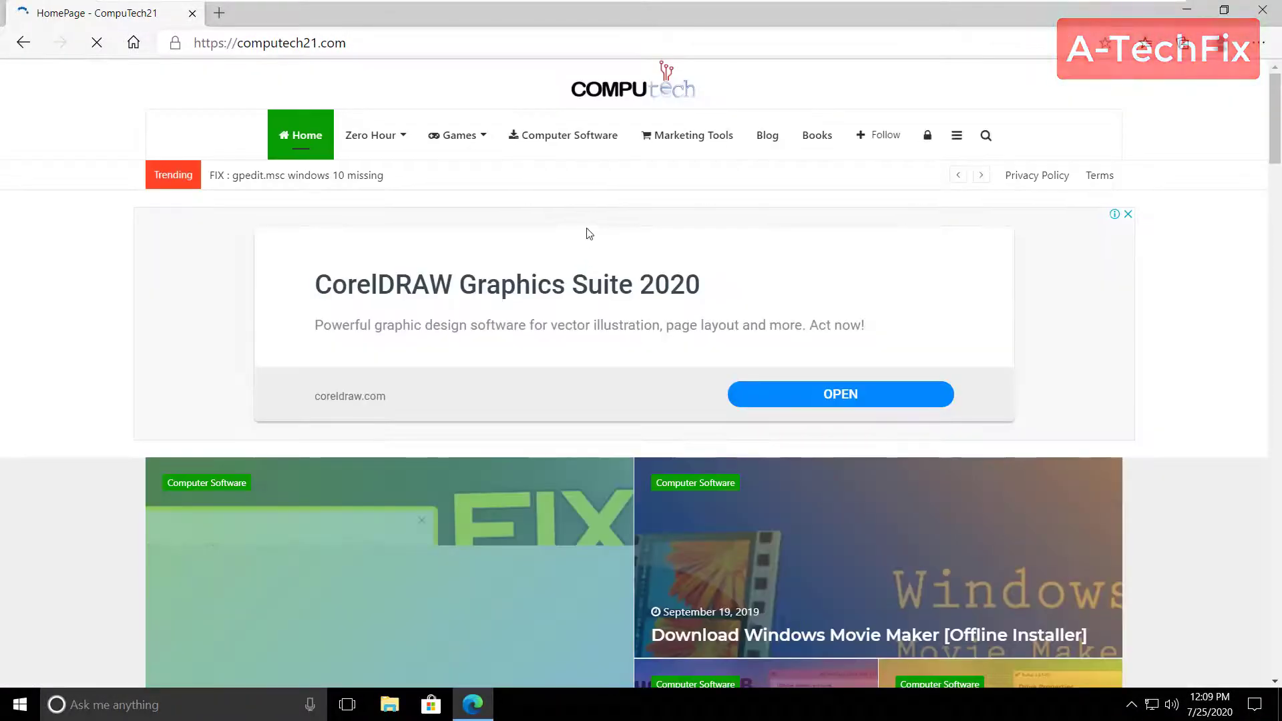
# - Open the 'FIX : gpedit.msc windows 10 missing' article under Computer Software and get Install-GPEdit.rar
pyautogui.click(569, 139)
pyautogui.scroll(-5, 178, 263)
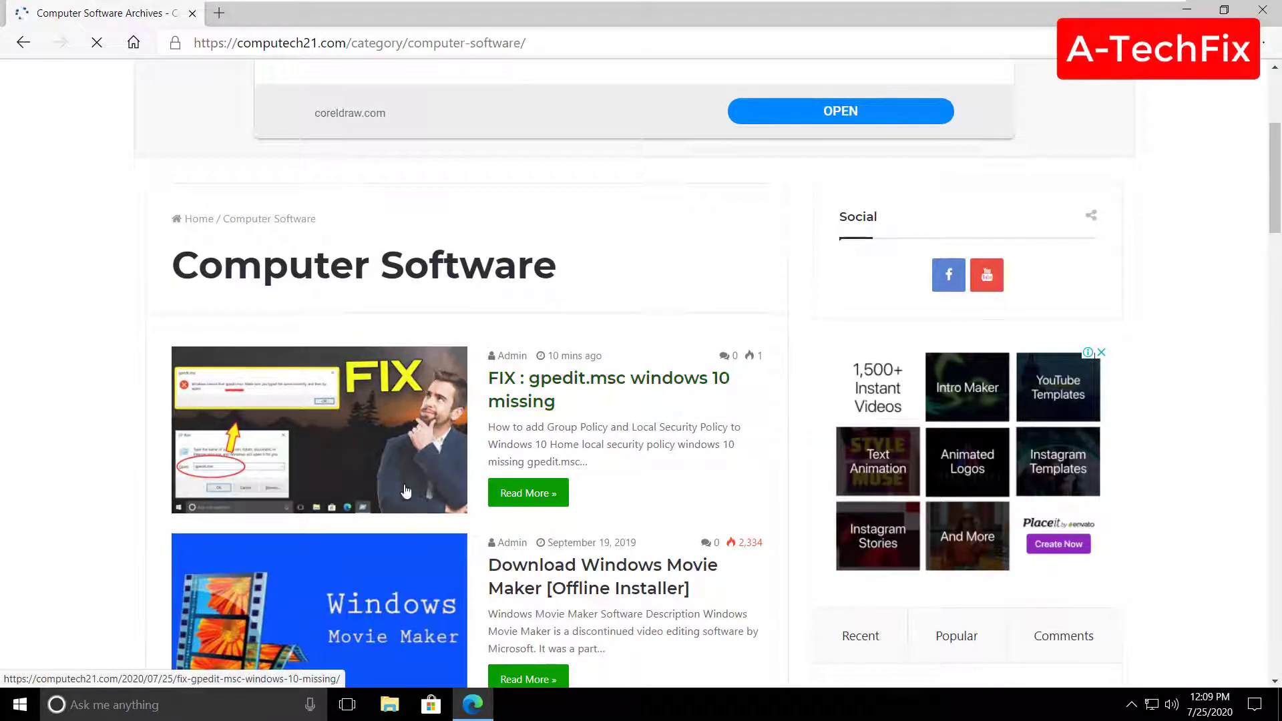
pyautogui.click(524, 385)
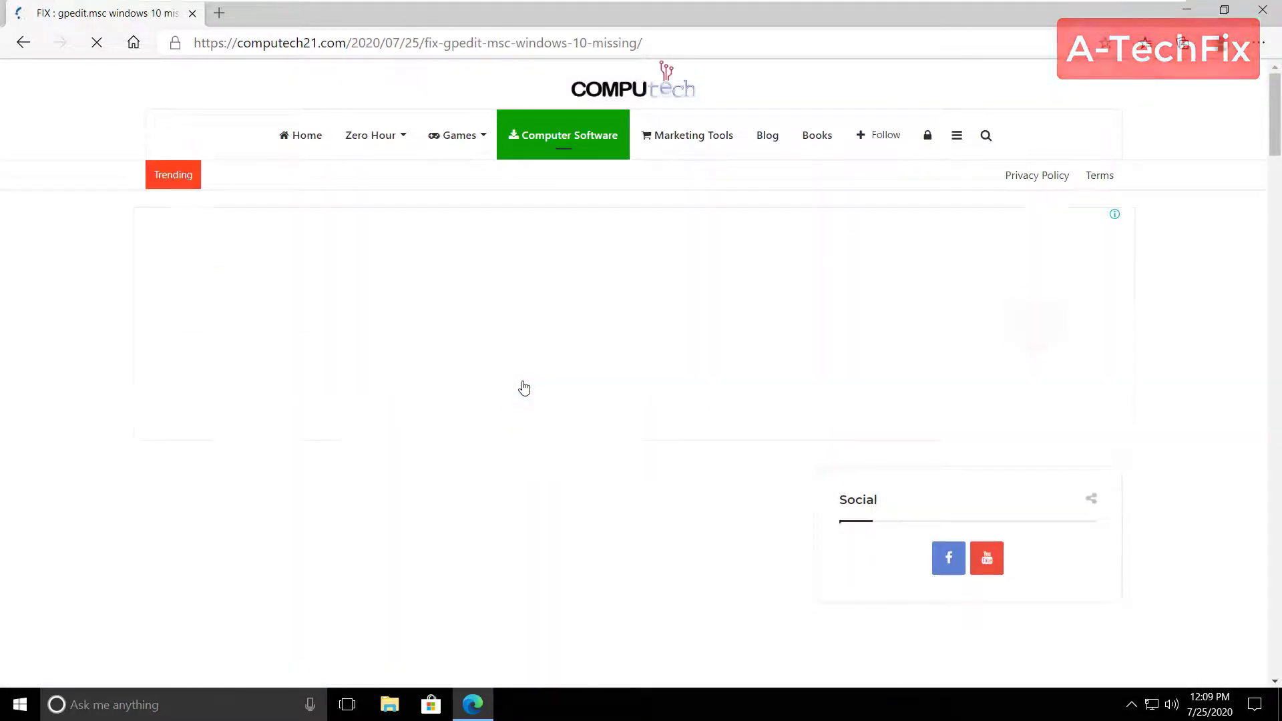
pyautogui.scroll(-8, 281, 414)
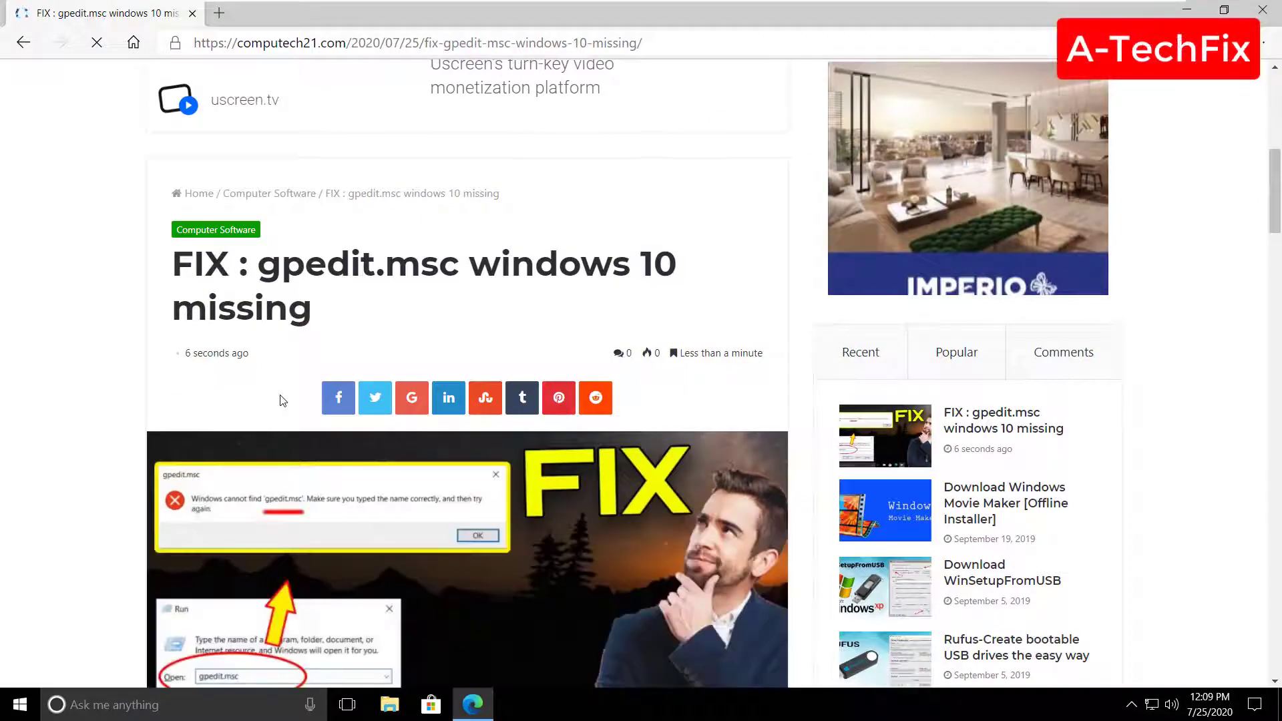
pyautogui.scroll(-9, 280, 402)
pyautogui.scroll(-10, 283, 400)
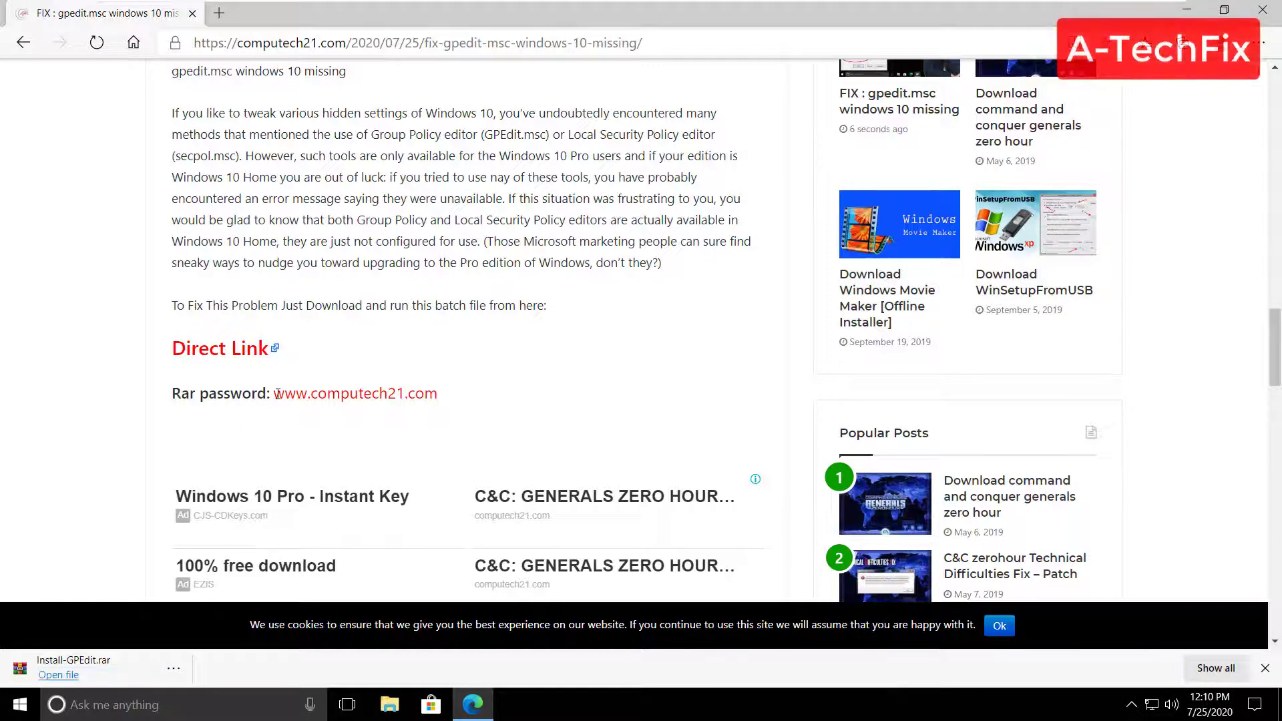
# - Copy the archive's Rar password from the article
pyautogui.moveTo(275, 394); pyautogui.dragTo(439, 395)
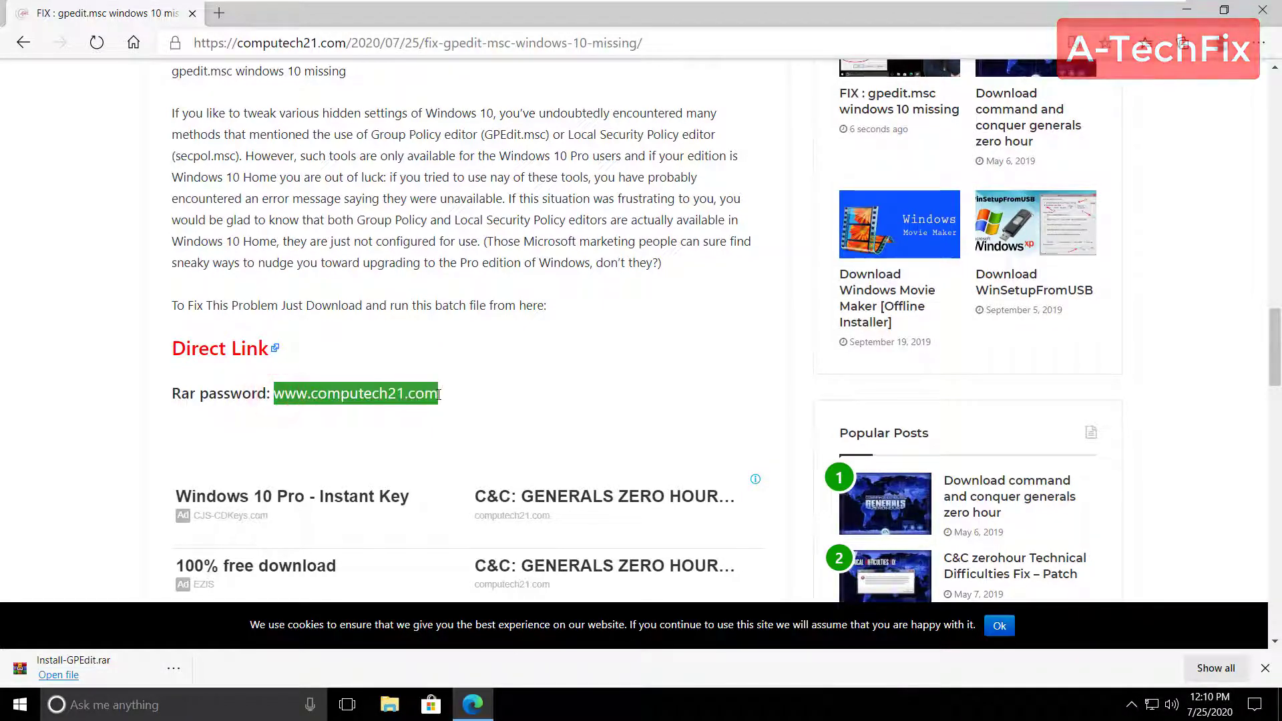
pyautogui.rightClick(401, 393)
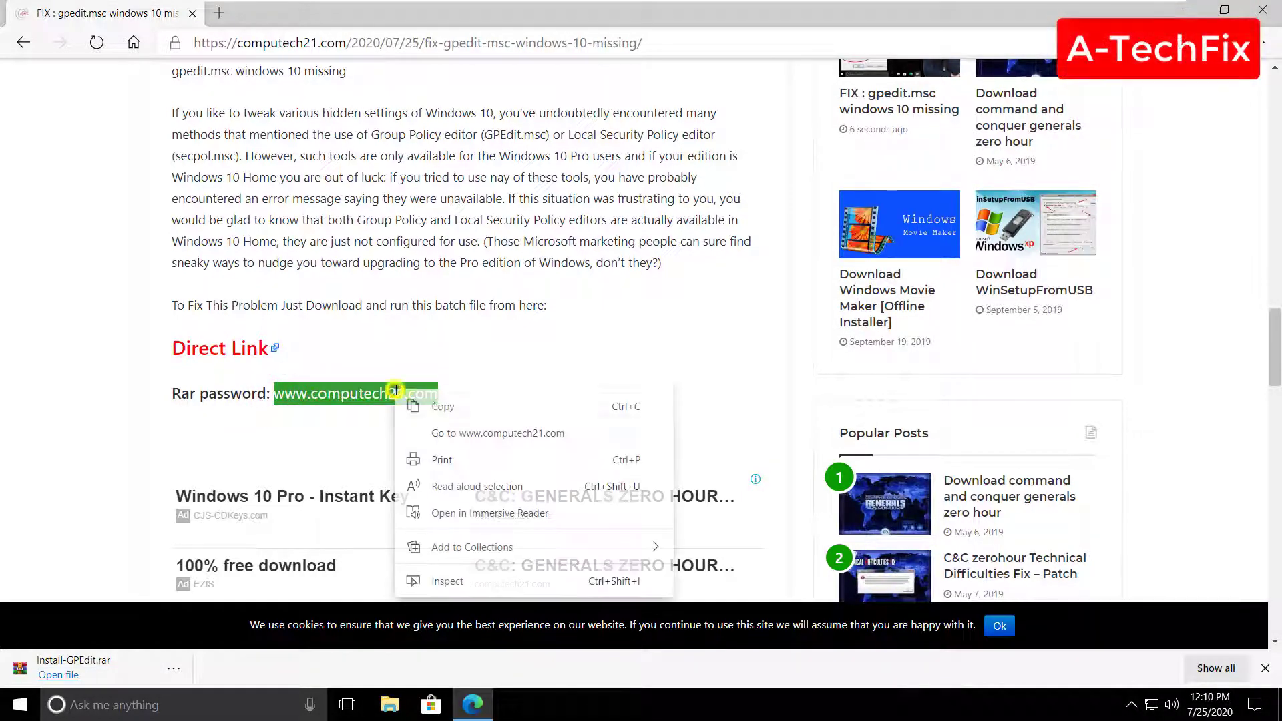
pyautogui.click(445, 405)
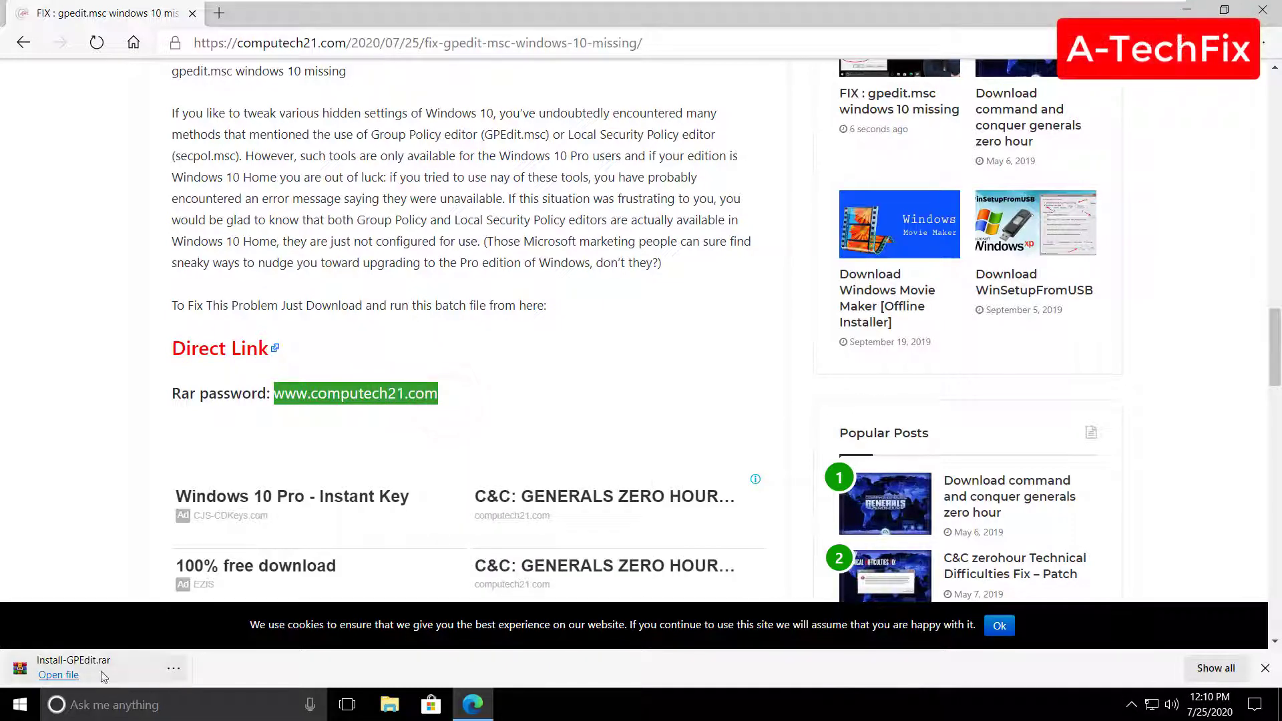
# - Dismiss the choose-an-app prompt and cookie notice, then open Edge's Downloads list
pyautogui.click(66, 675)
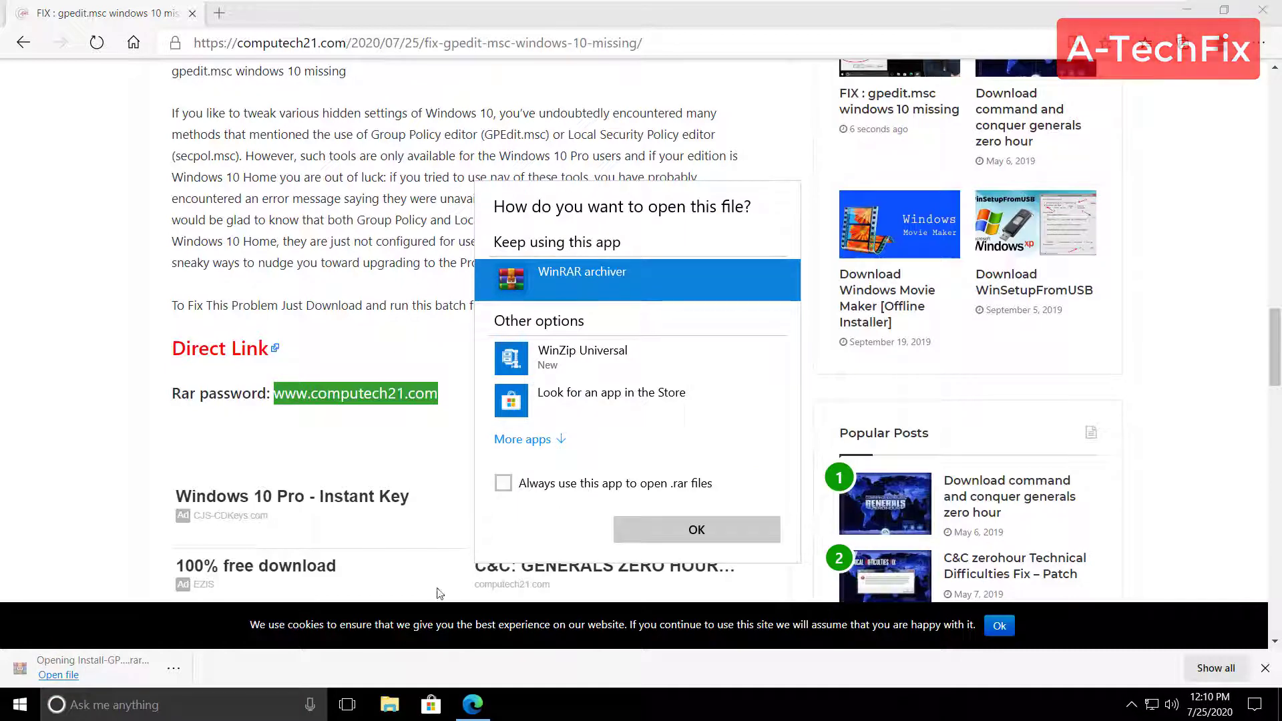
pyautogui.click(381, 591)
pyautogui.click(174, 668)
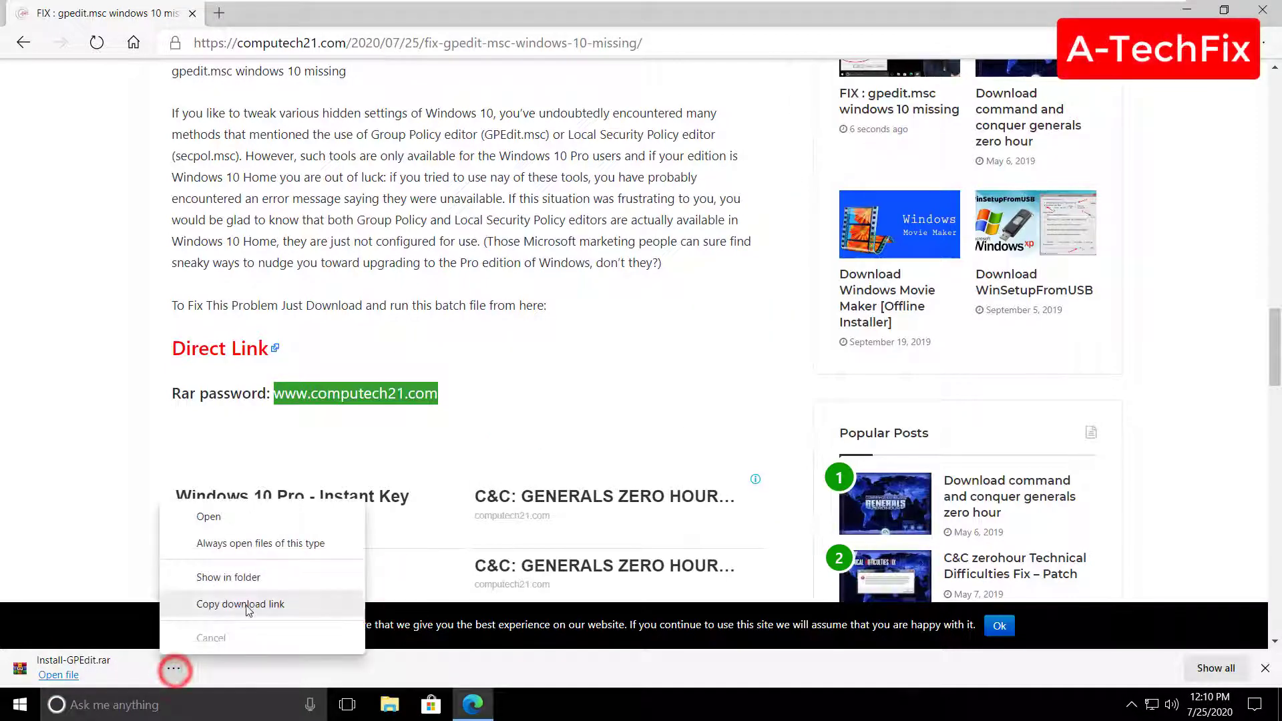
pyautogui.click(252, 535)
pyautogui.click(1001, 666)
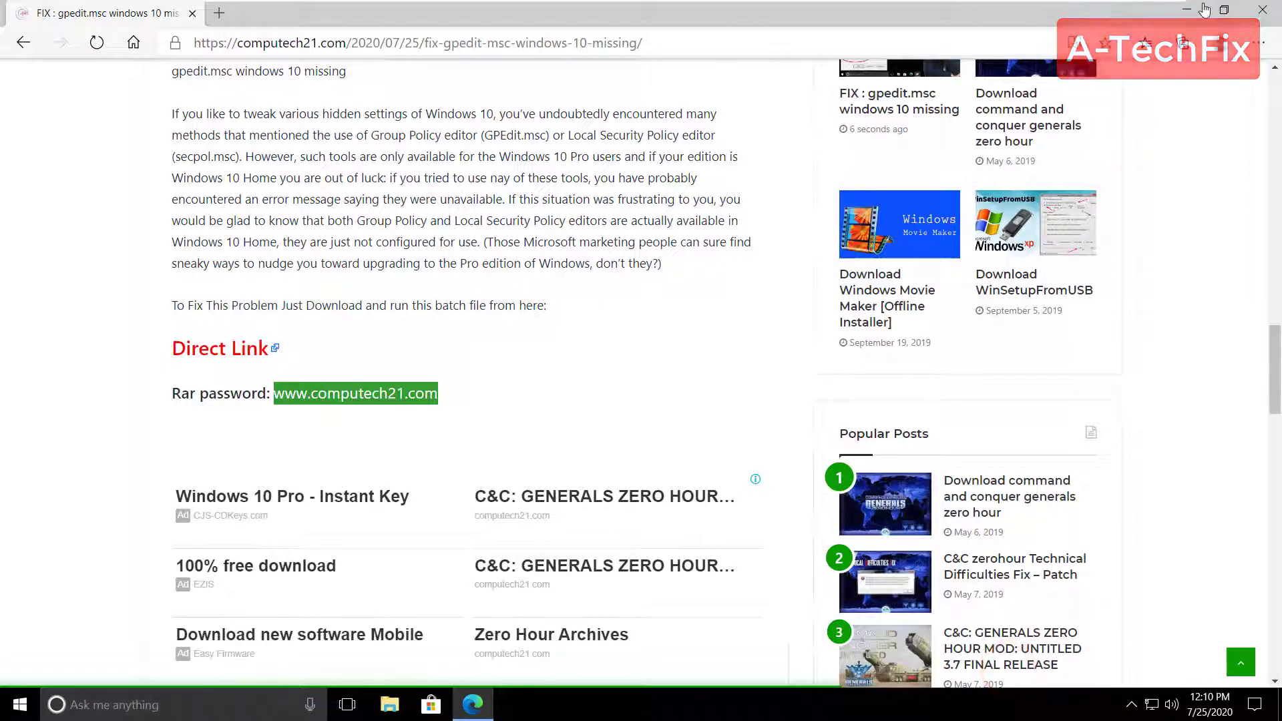
pyautogui.click(1267, 44)
pyautogui.click(1124, 241)
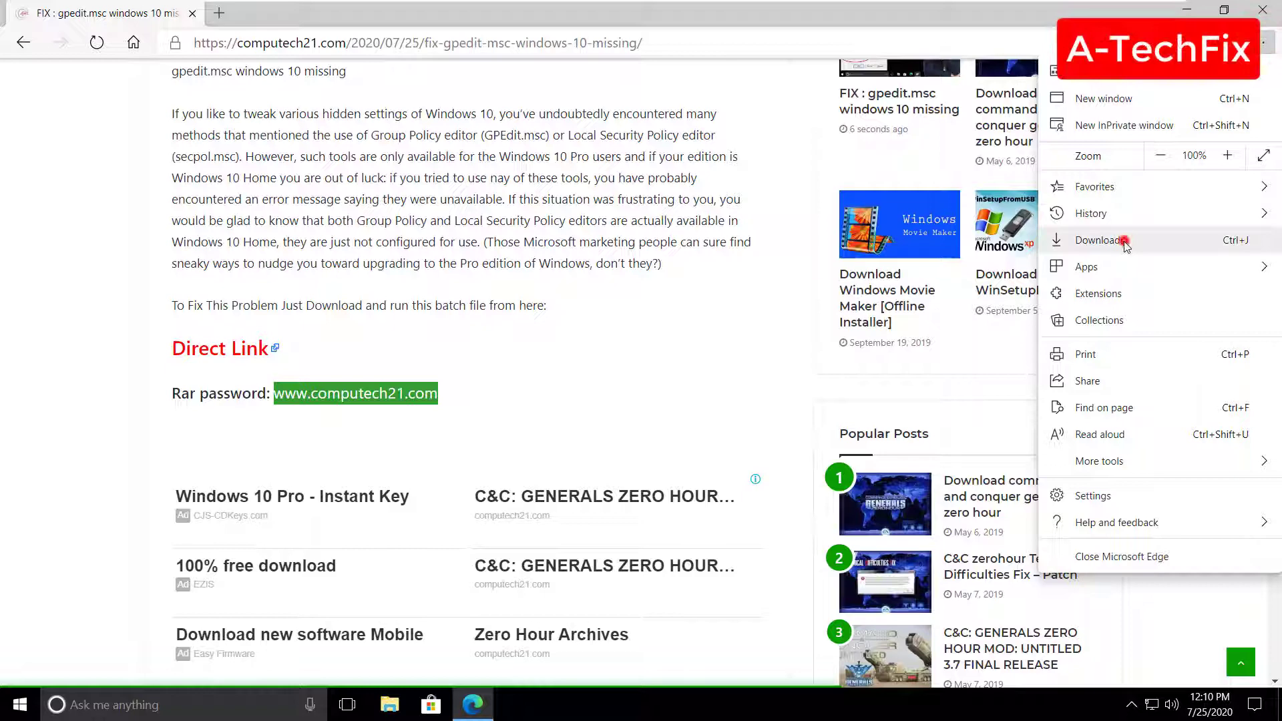
# - Extract Install-GPEdit.rar to an Install-GPEdit folder using the pasted password
pyautogui.click(410, 213)
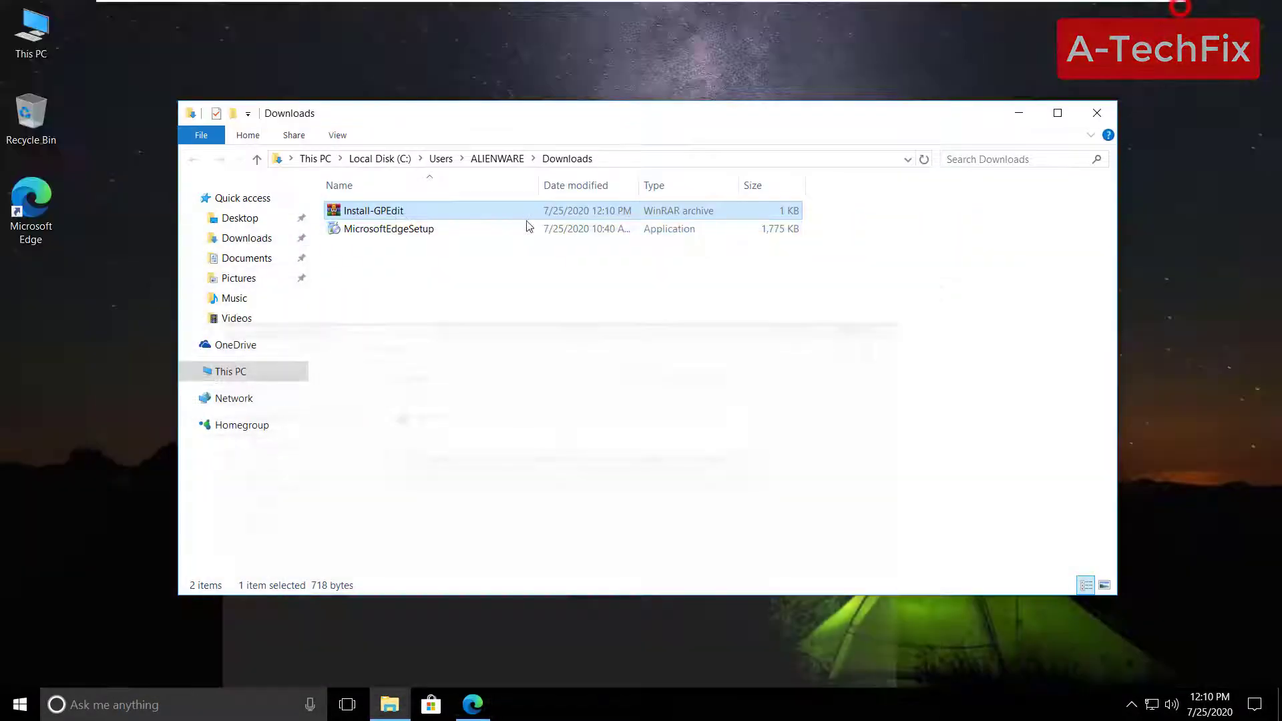
pyautogui.rightClick(431, 211)
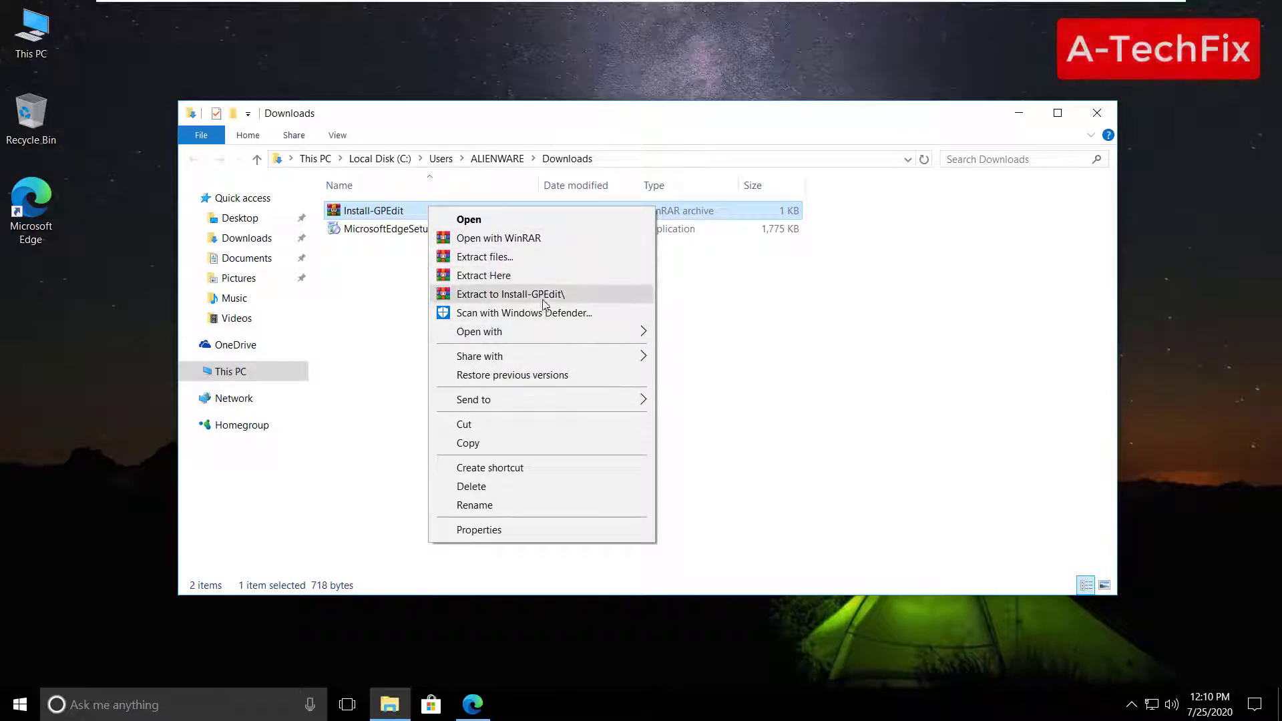
pyautogui.click(582, 296)
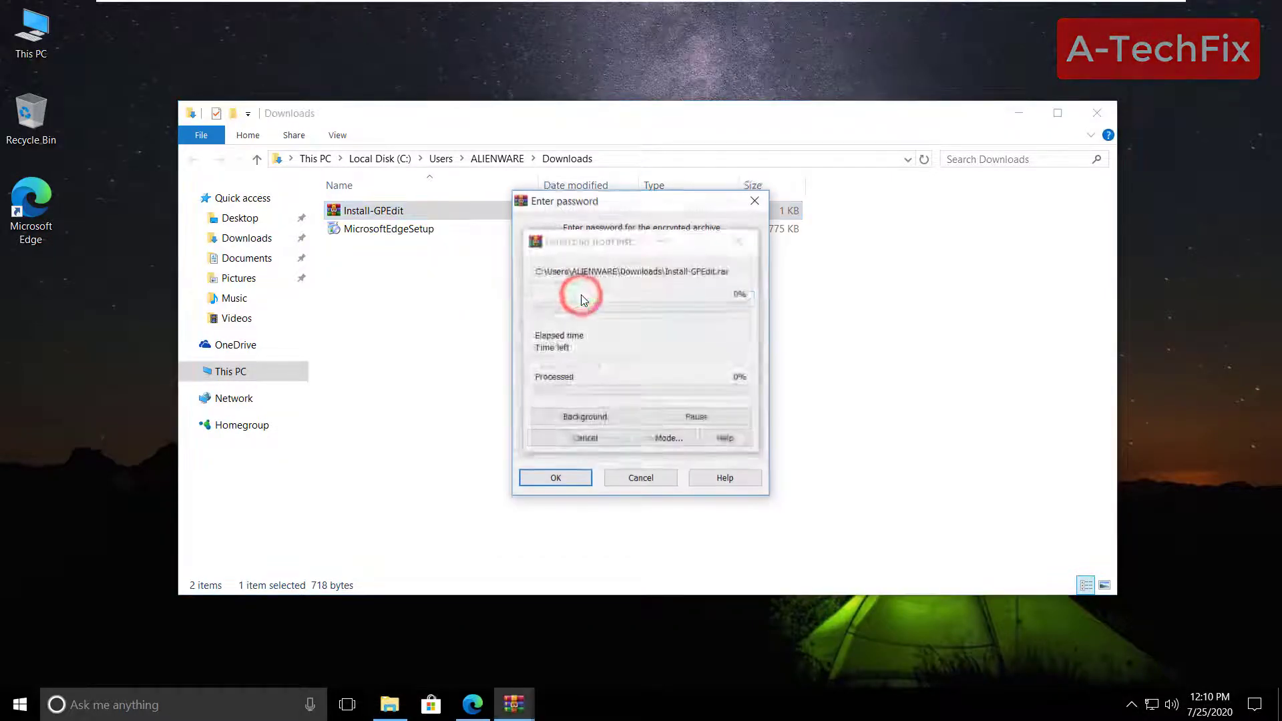
pyautogui.rightClick(581, 298)
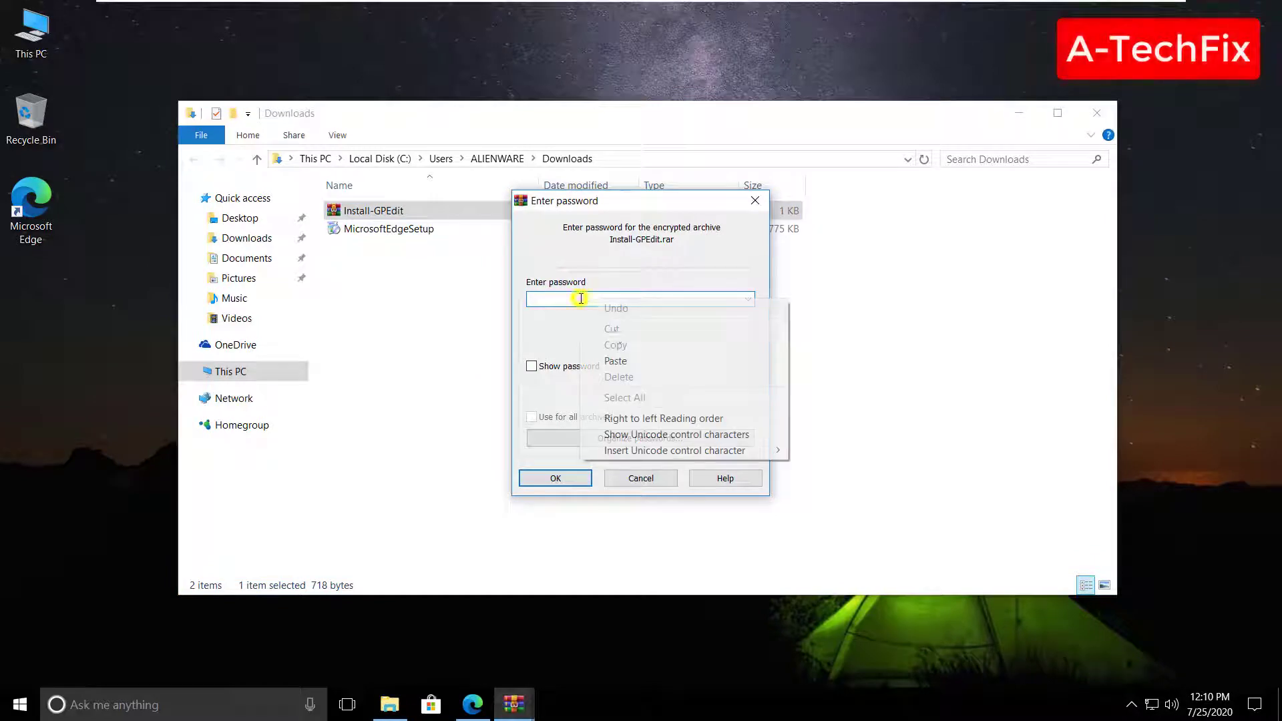
pyautogui.click(628, 358)
pyautogui.click(531, 366)
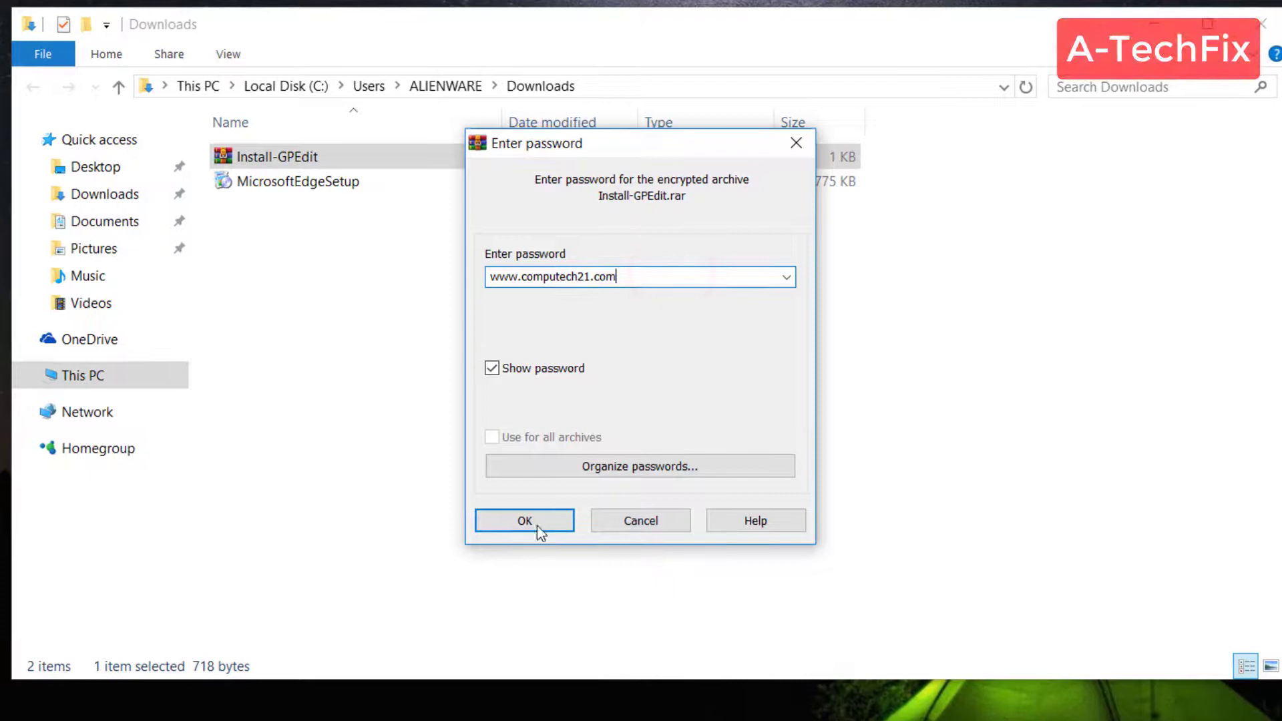
pyautogui.click(537, 525)
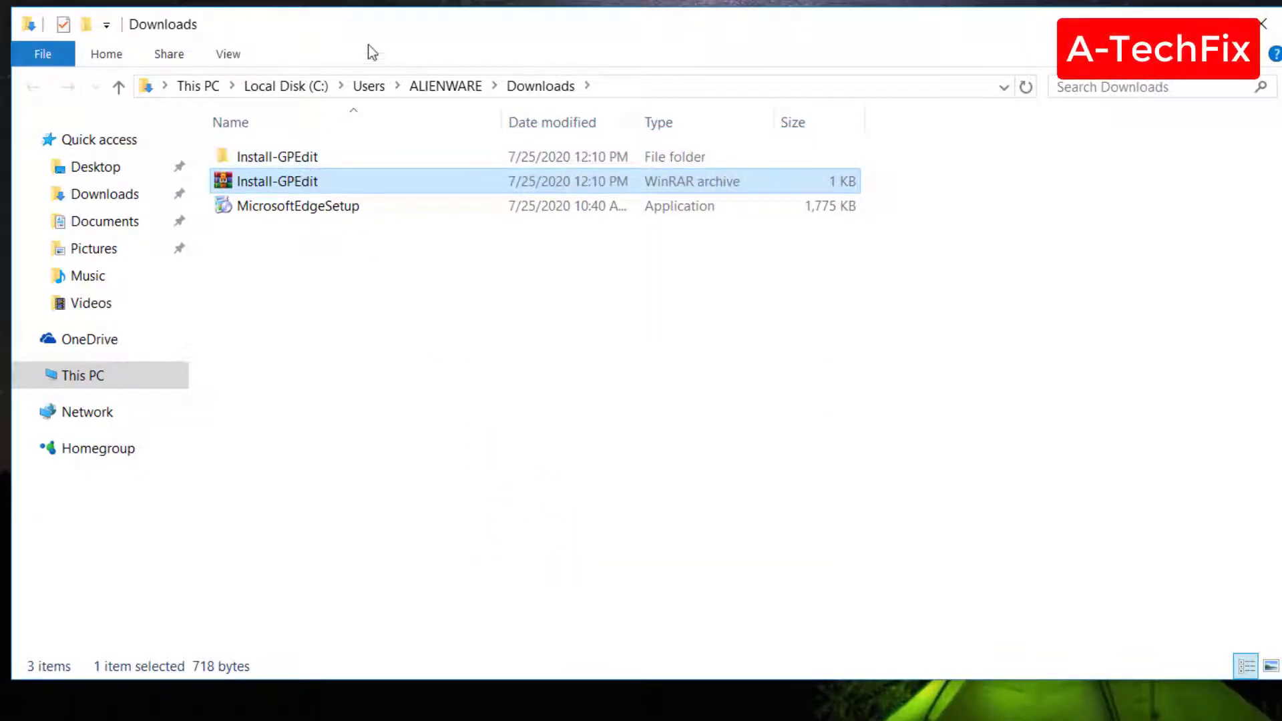
pyautogui.moveTo(376, 30); pyautogui.dragTo(439, 33)
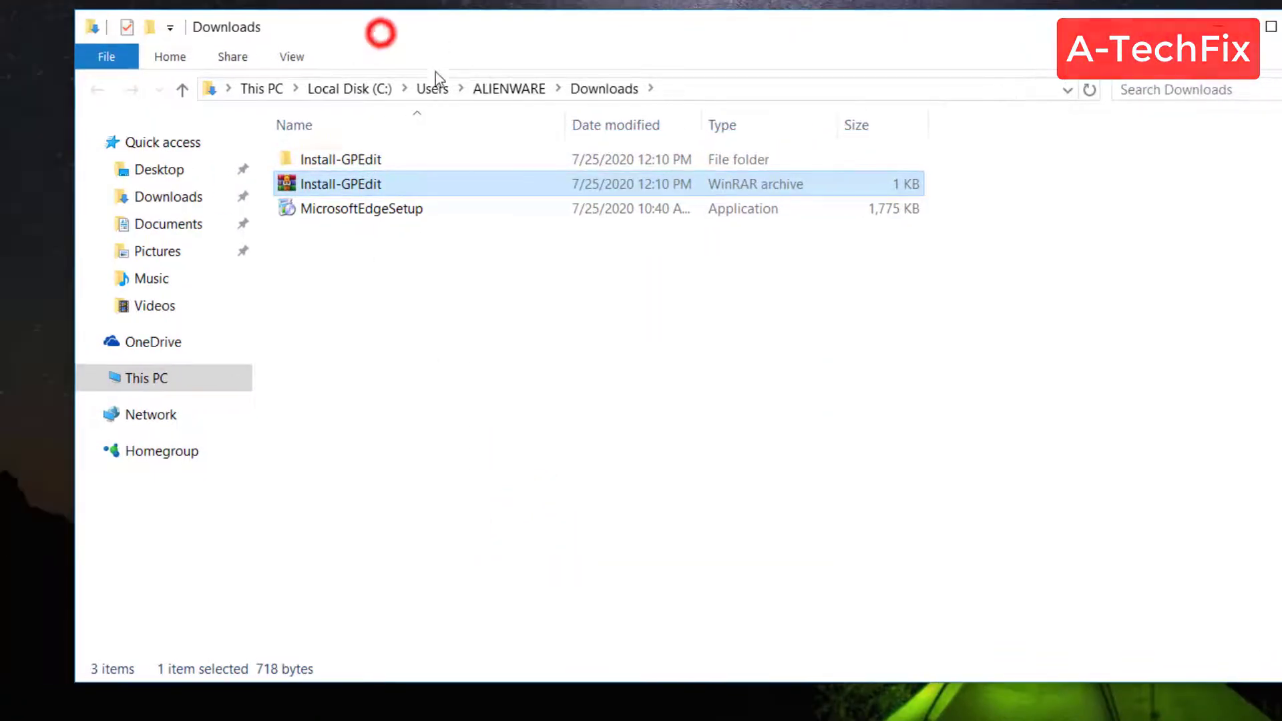
# - Run the Install-GPEdit batch file as administrator until all packages install, then exit
pyautogui.doubleClick(406, 166)
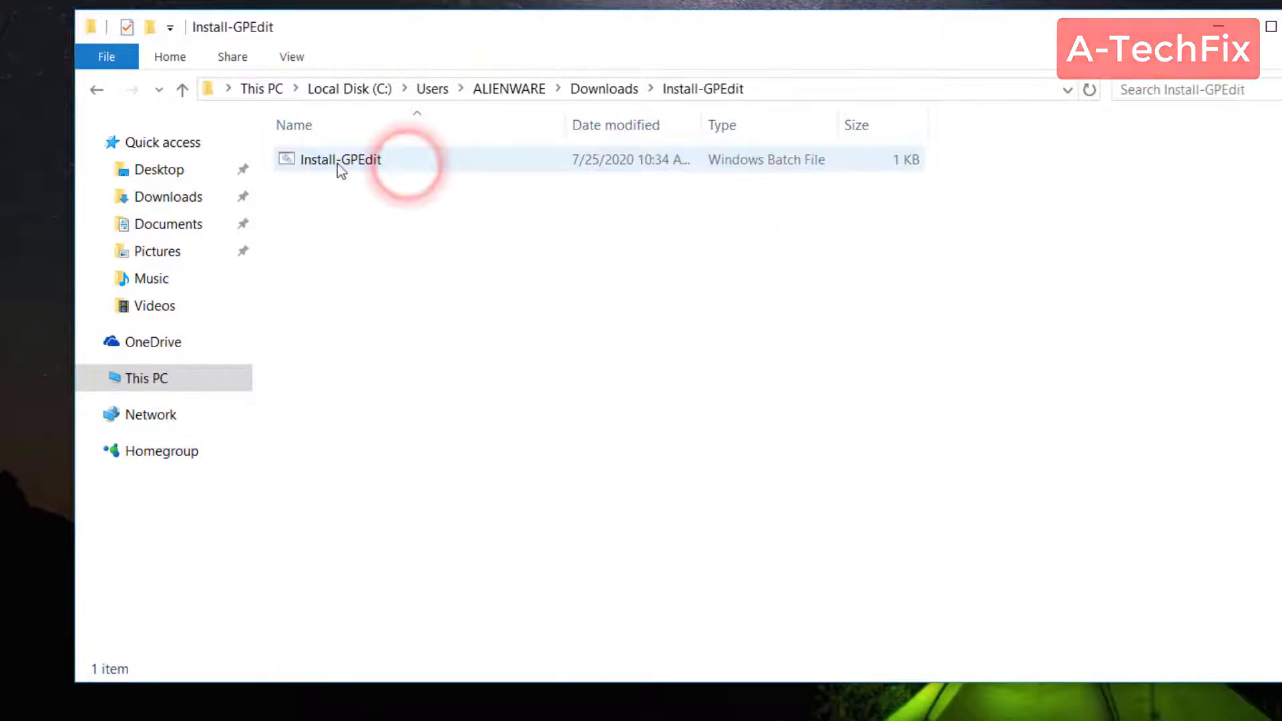
pyautogui.rightClick(395, 162)
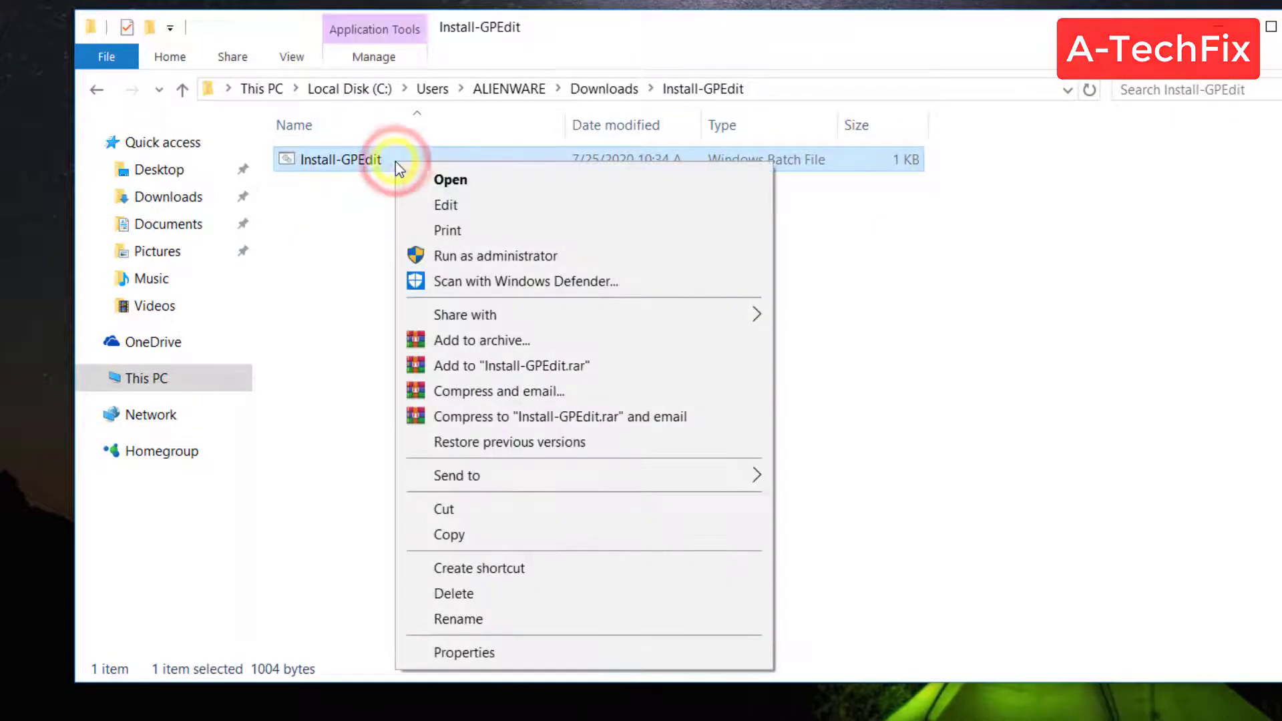
pyautogui.click(607, 255)
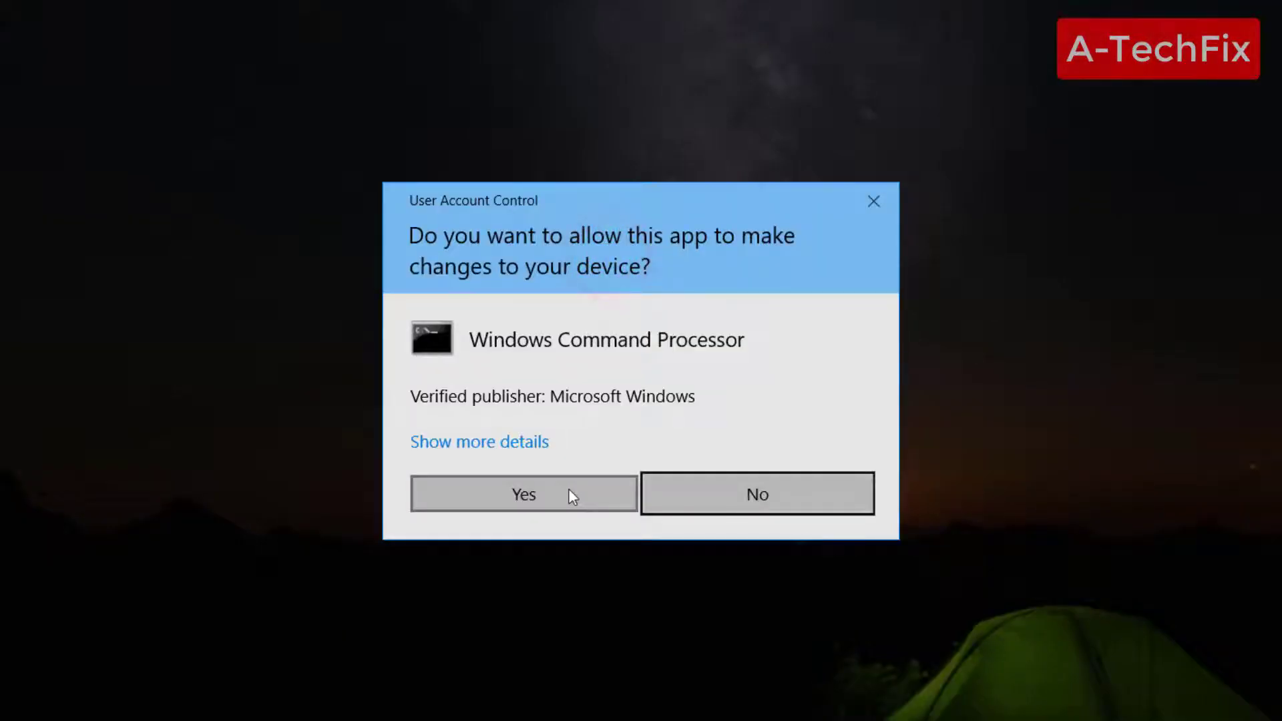
pyautogui.click(568, 493)
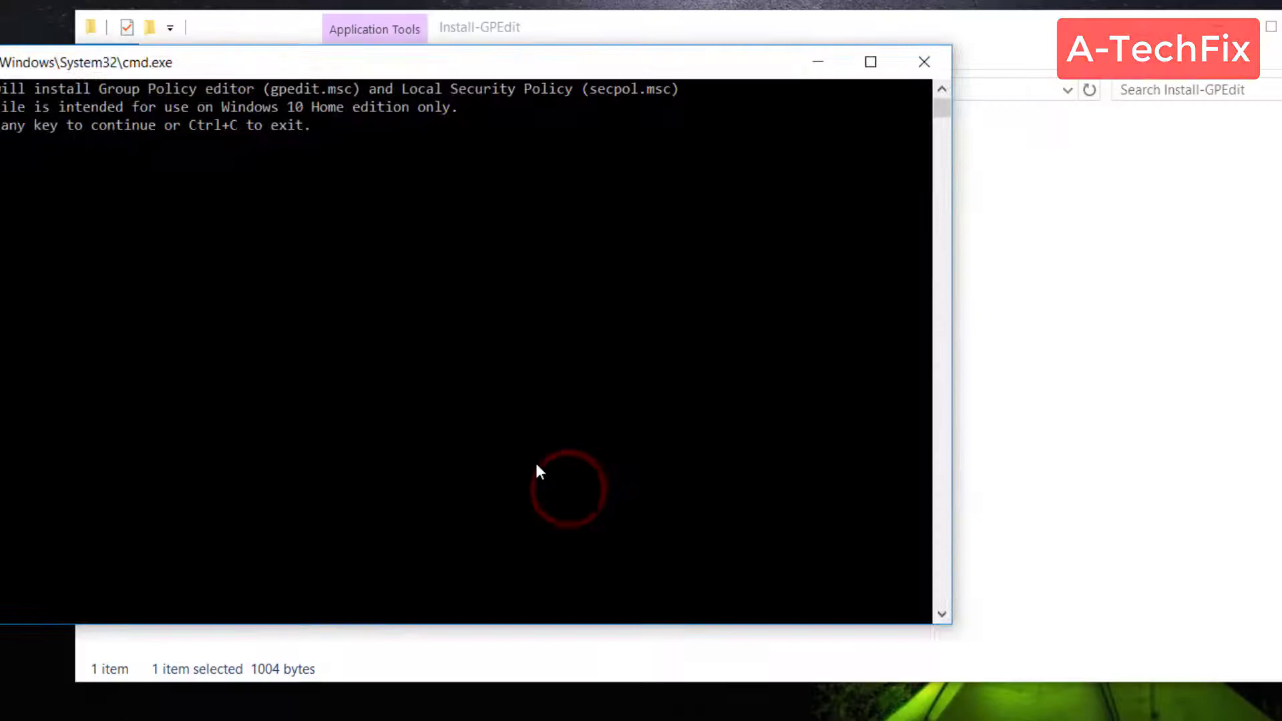
pyautogui.press('Return')
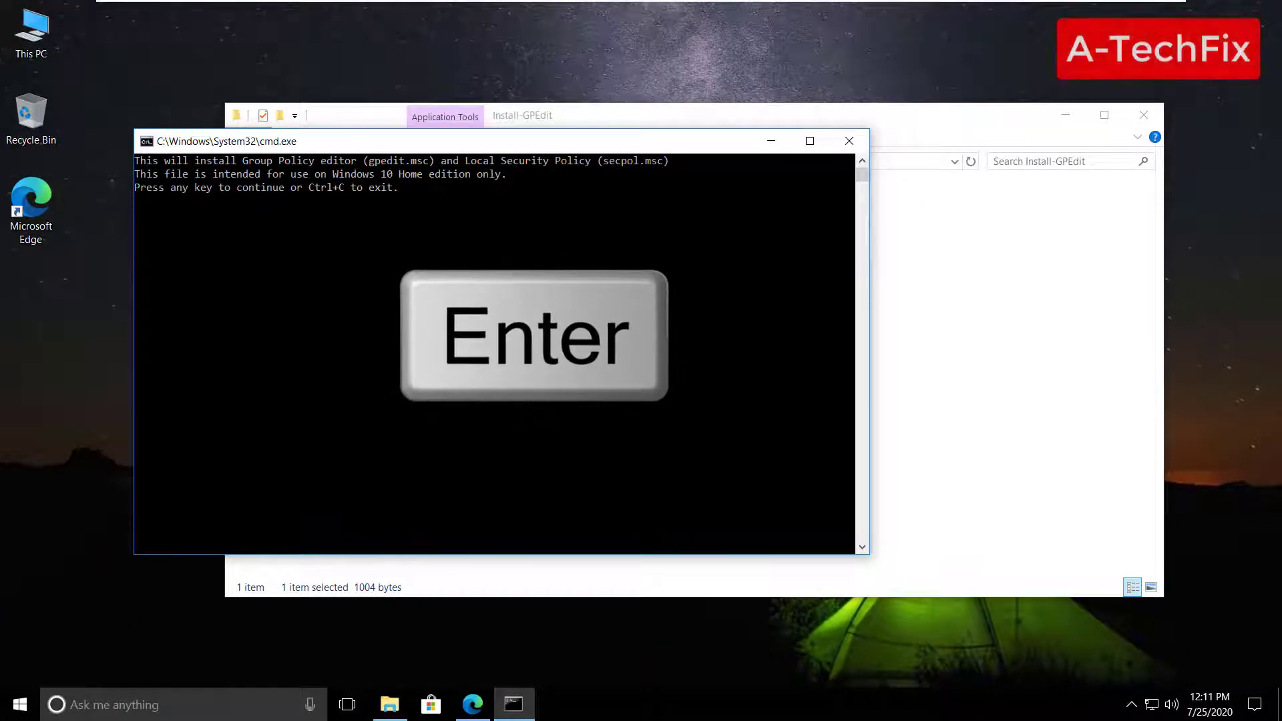
pyautogui.press('Return')
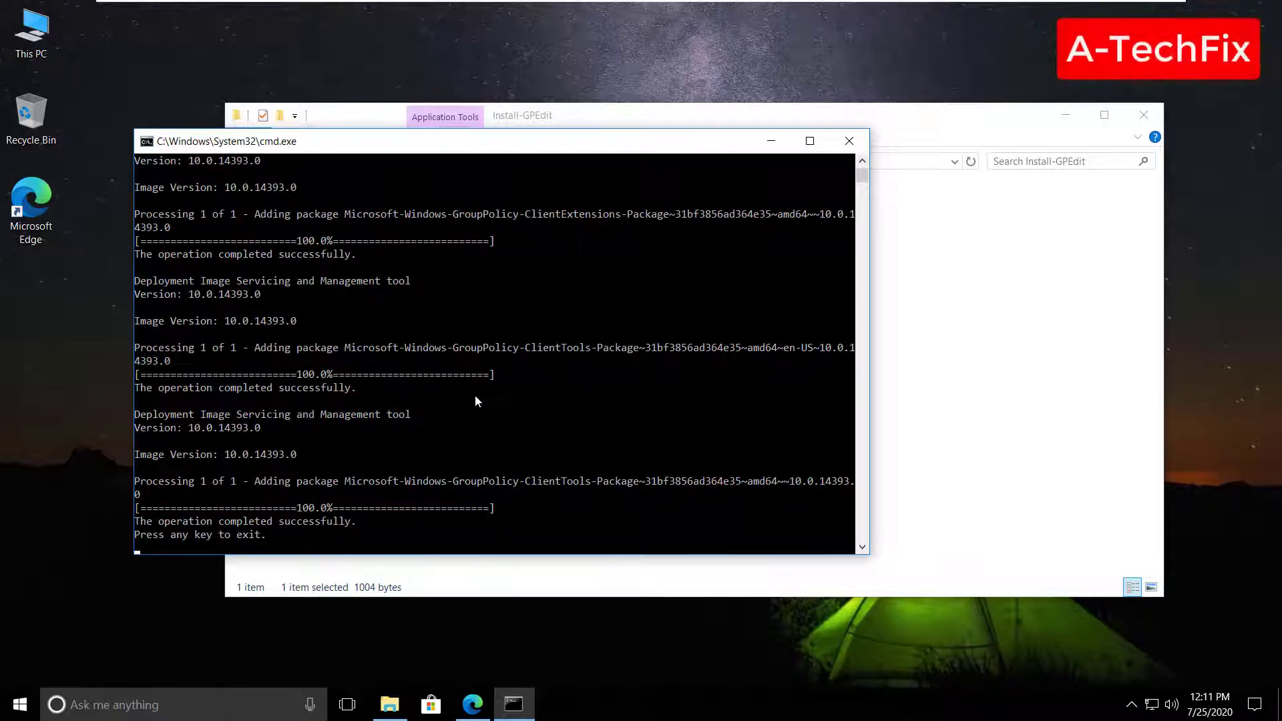
pyautogui.press('Return')
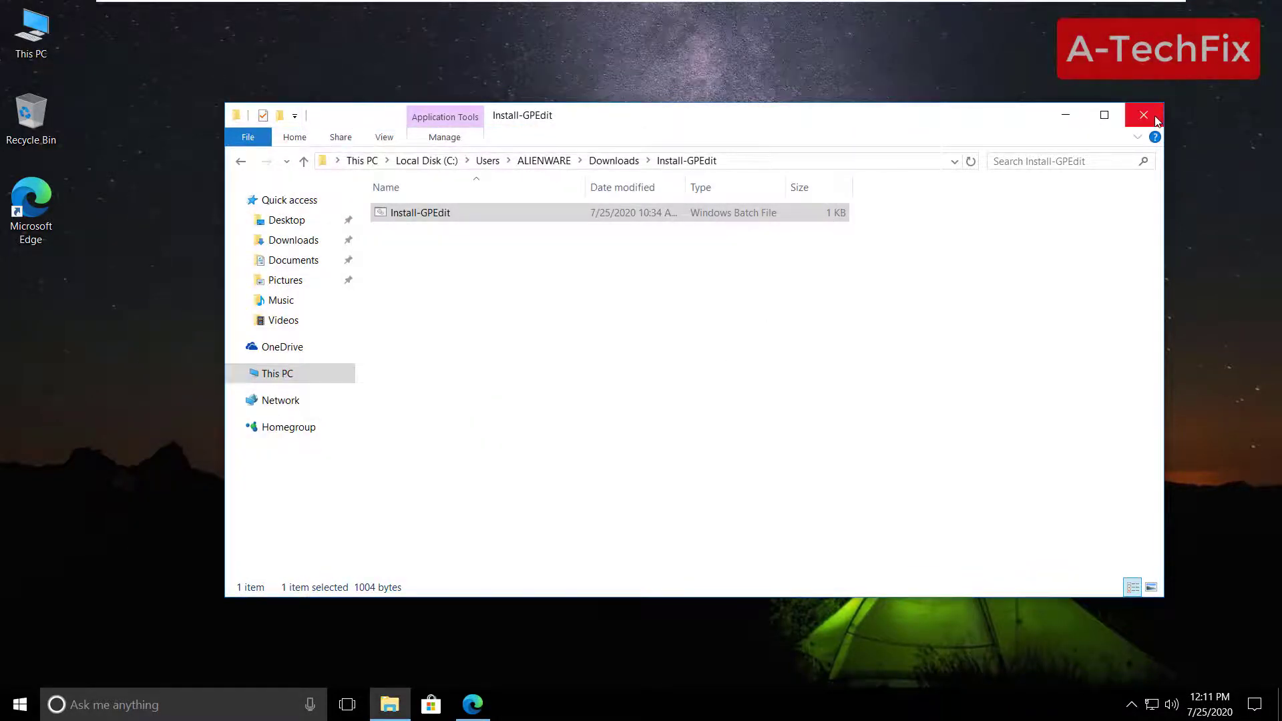
# - Close File Explorer and refresh the desktop
pyautogui.click(1156, 118)
pyautogui.rightClick(652, 320)
pyautogui.click(706, 375)
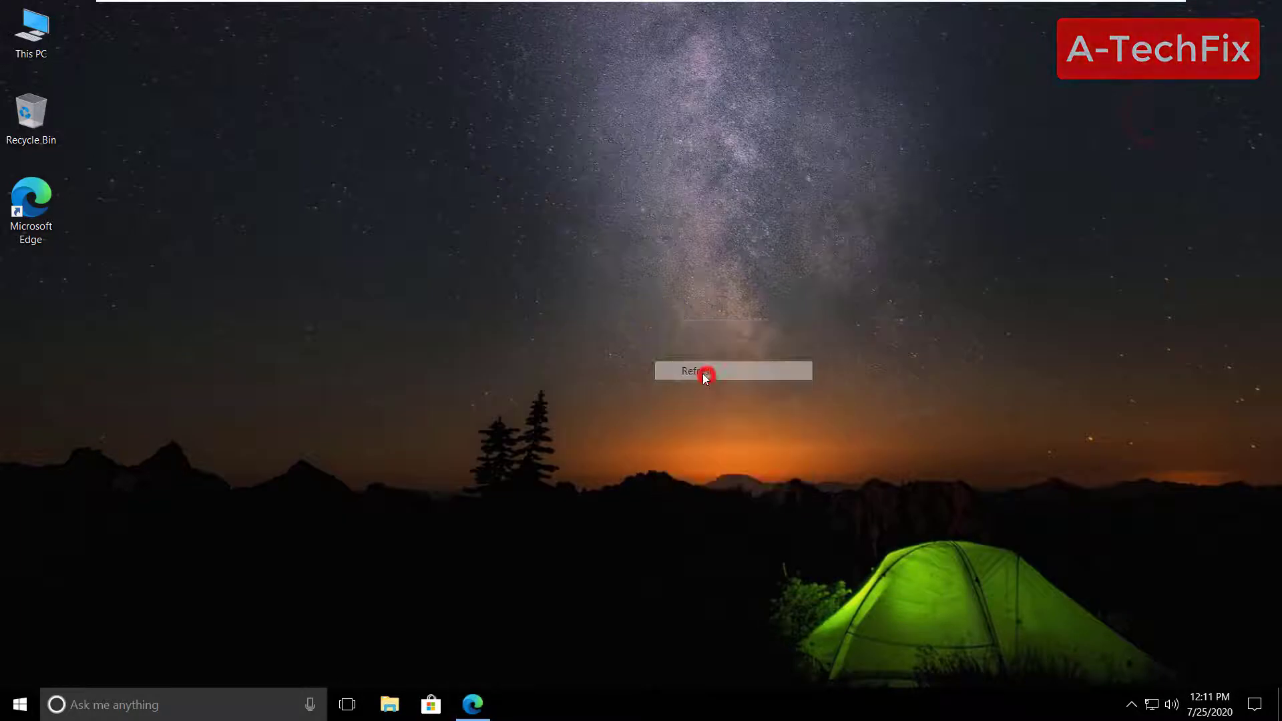
# - Launch gpedit.msc from Run, widen the Group Policy Editor's tree pane, then close it
pyautogui.click(211, 694)
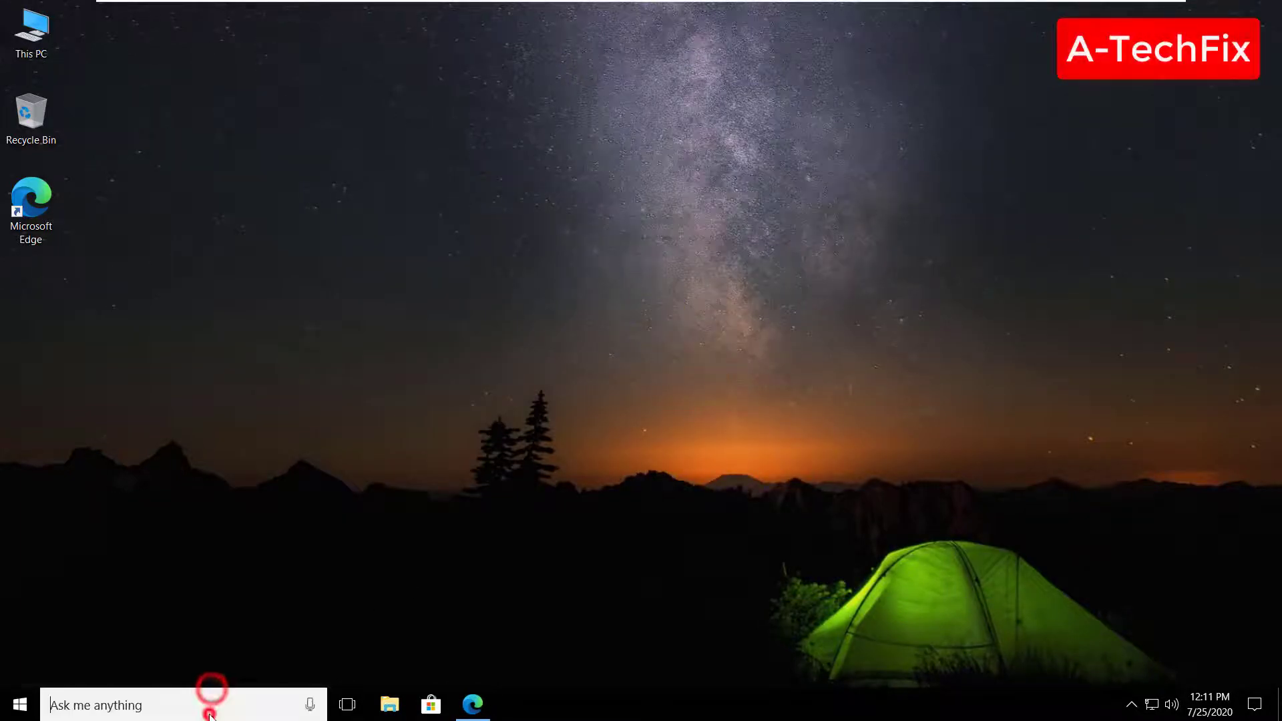
pyautogui.write('run')
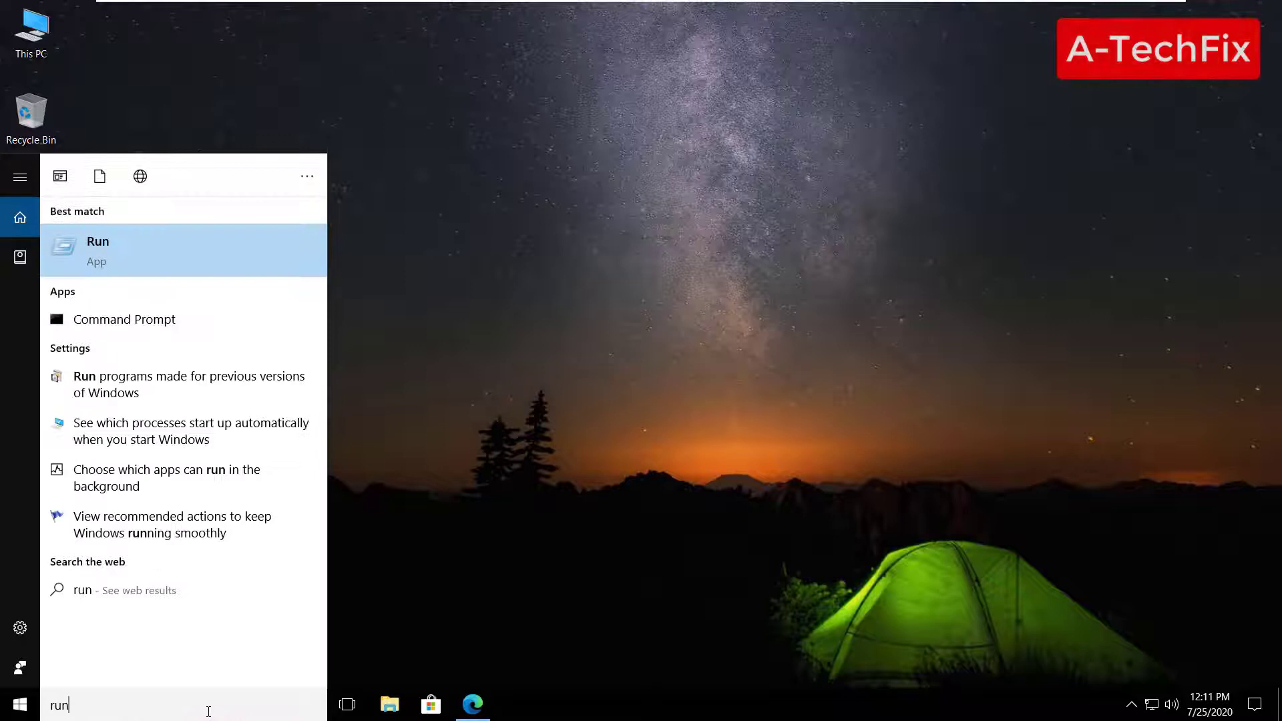
pyautogui.press('Return')
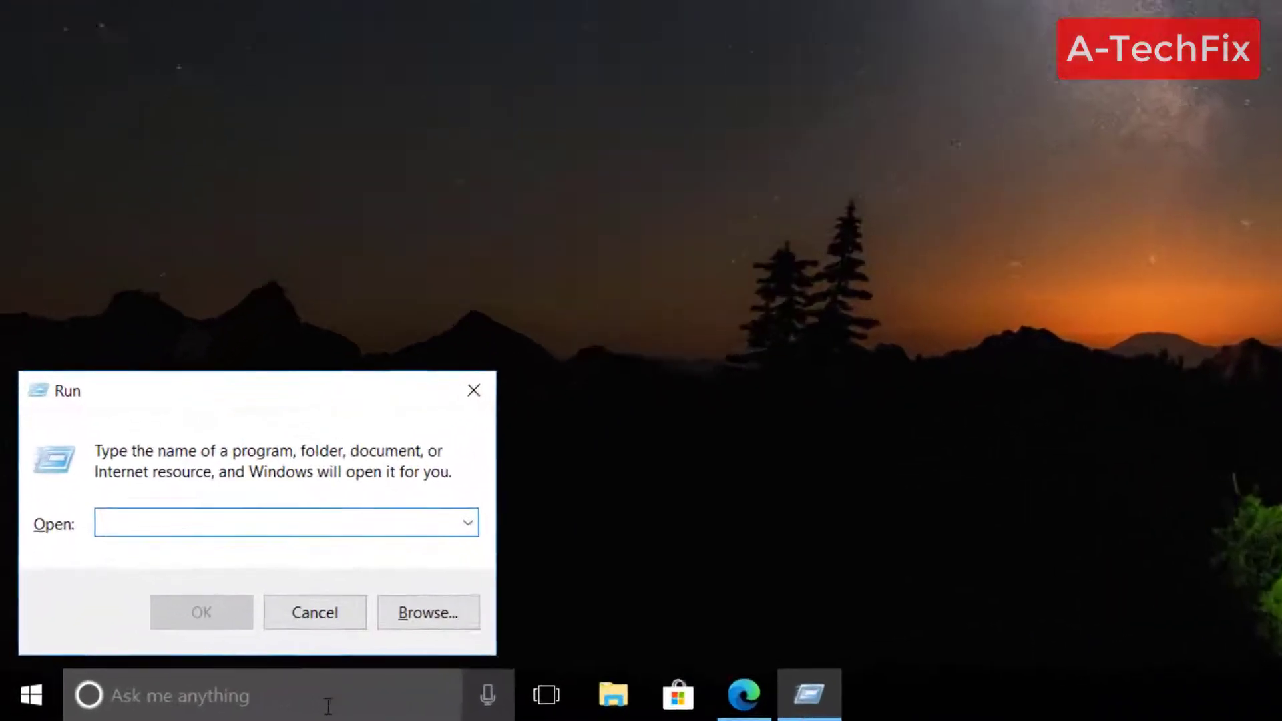
pyautogui.write('gp')
pyautogui.write('edit')
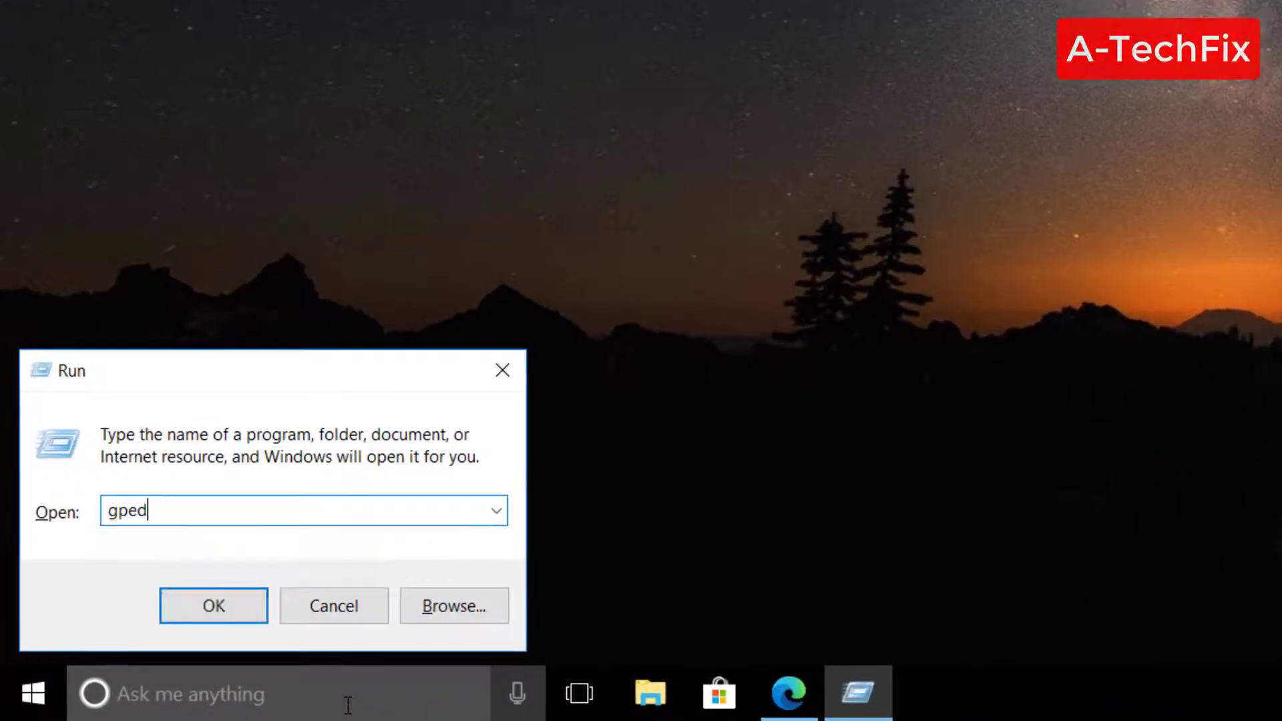
pyautogui.write('.msc')
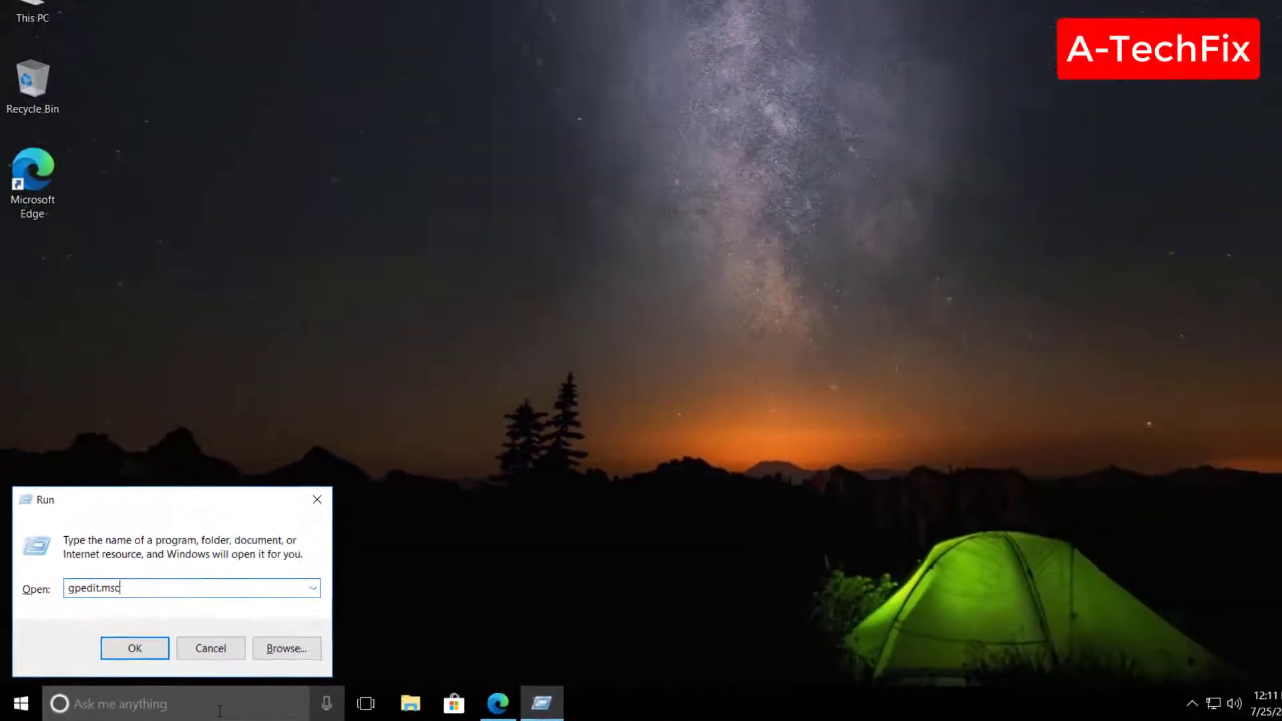
pyautogui.press('Return')
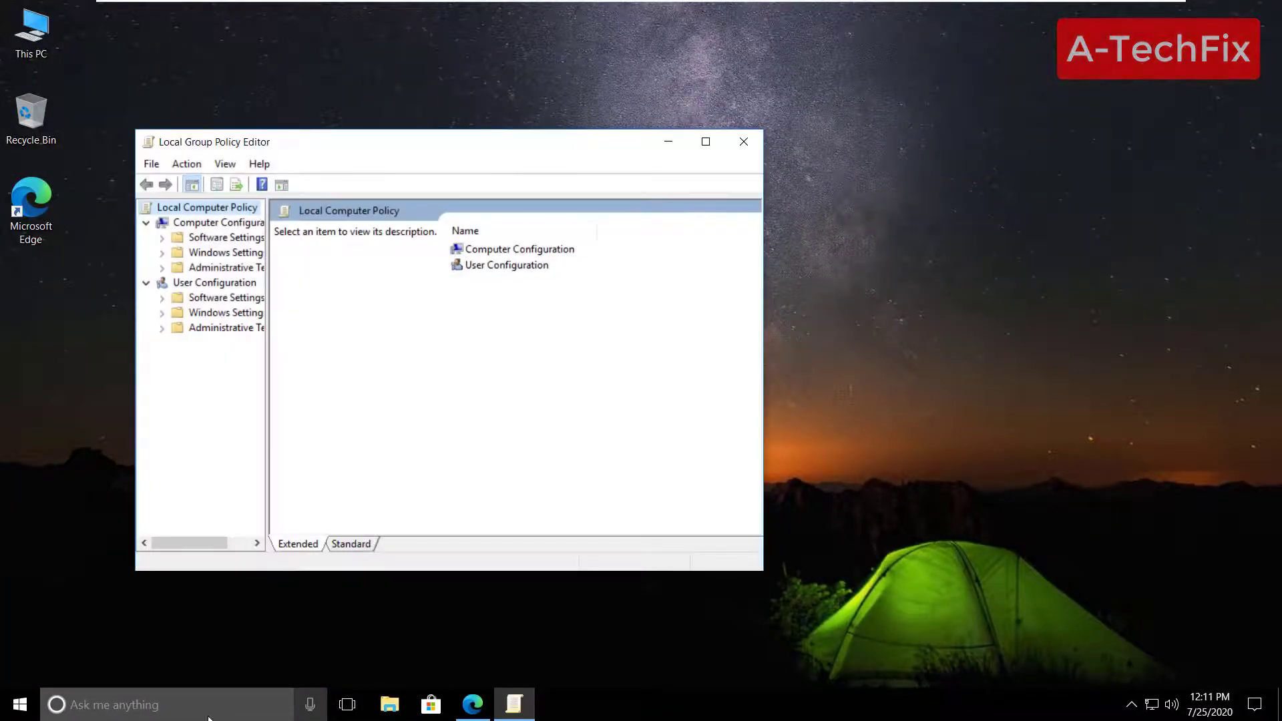
pyautogui.moveTo(309, 142); pyautogui.dragTo(416, 114)
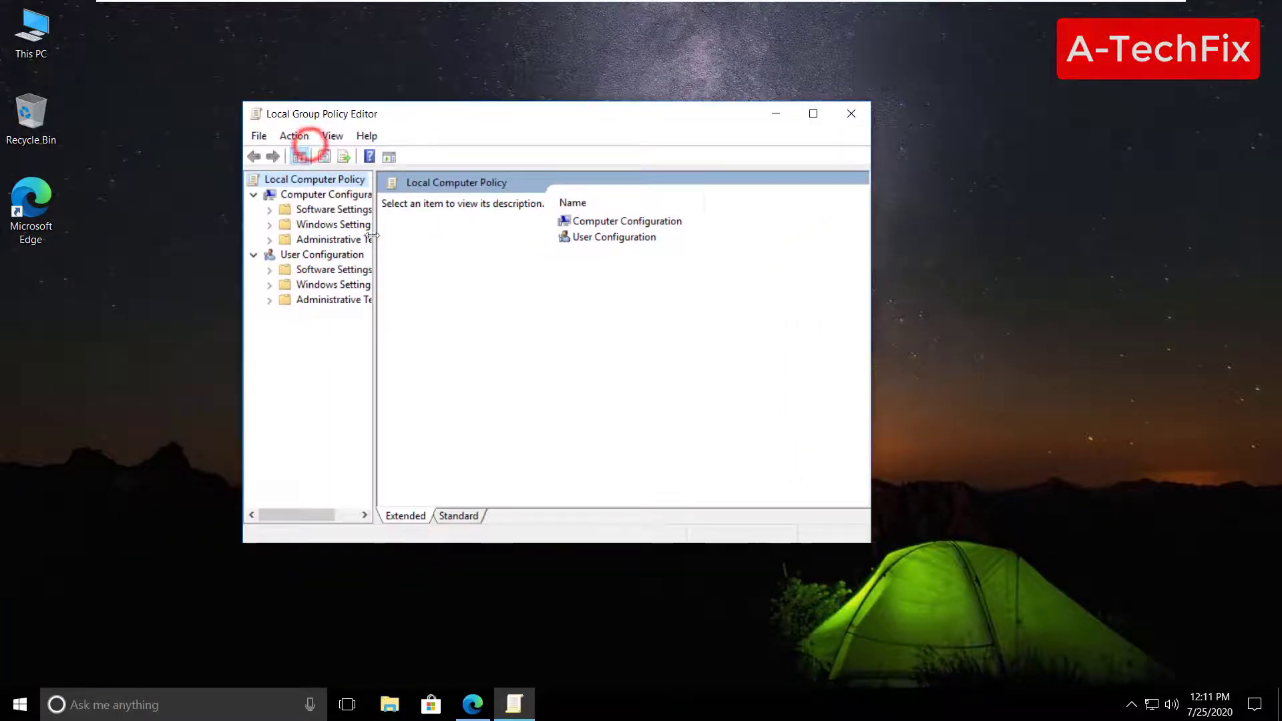
pyautogui.click(374, 270)
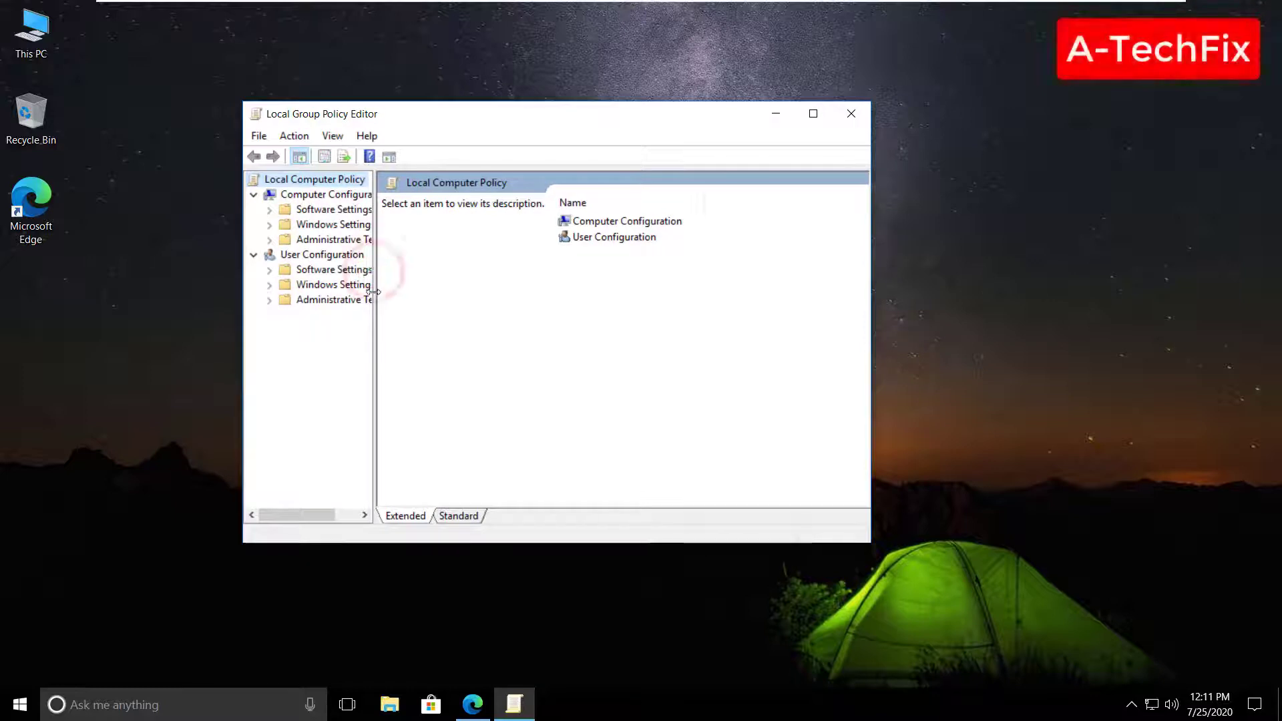
pyautogui.moveTo(411, 353); pyautogui.dragTo(459, 354)
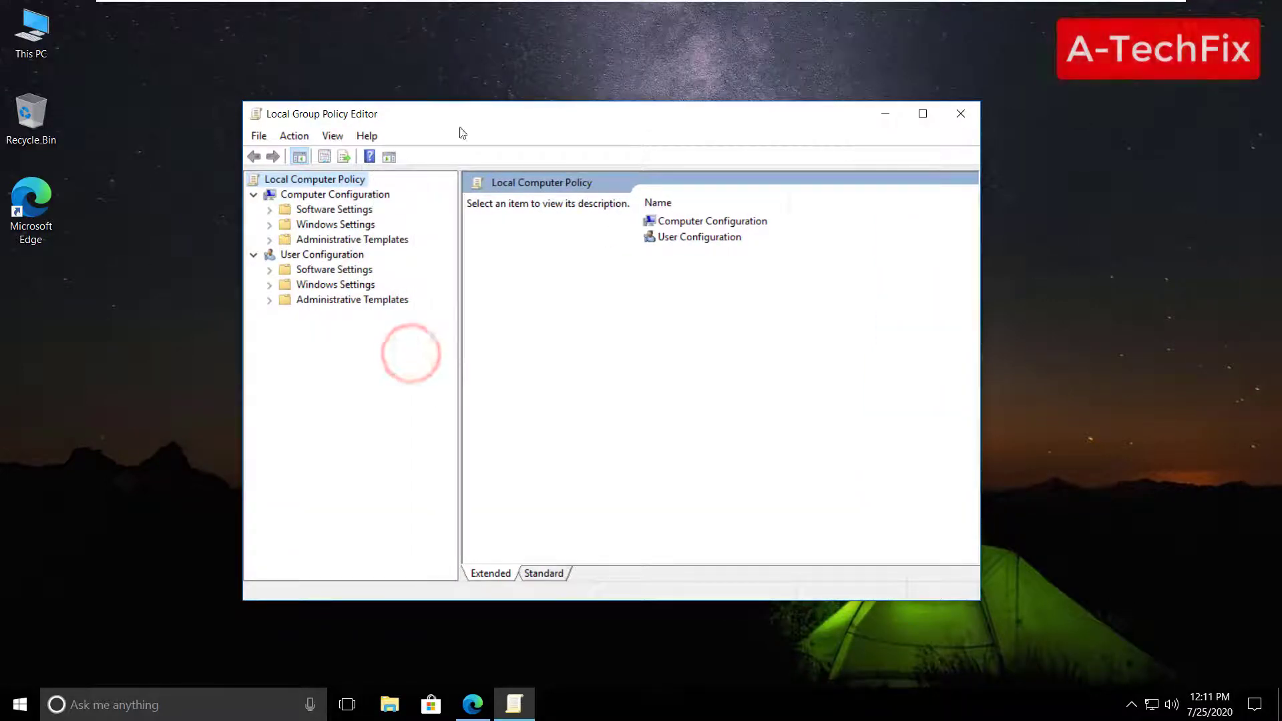
pyautogui.moveTo(465, 120); pyautogui.dragTo(504, 116)
pyautogui.click(1001, 109)
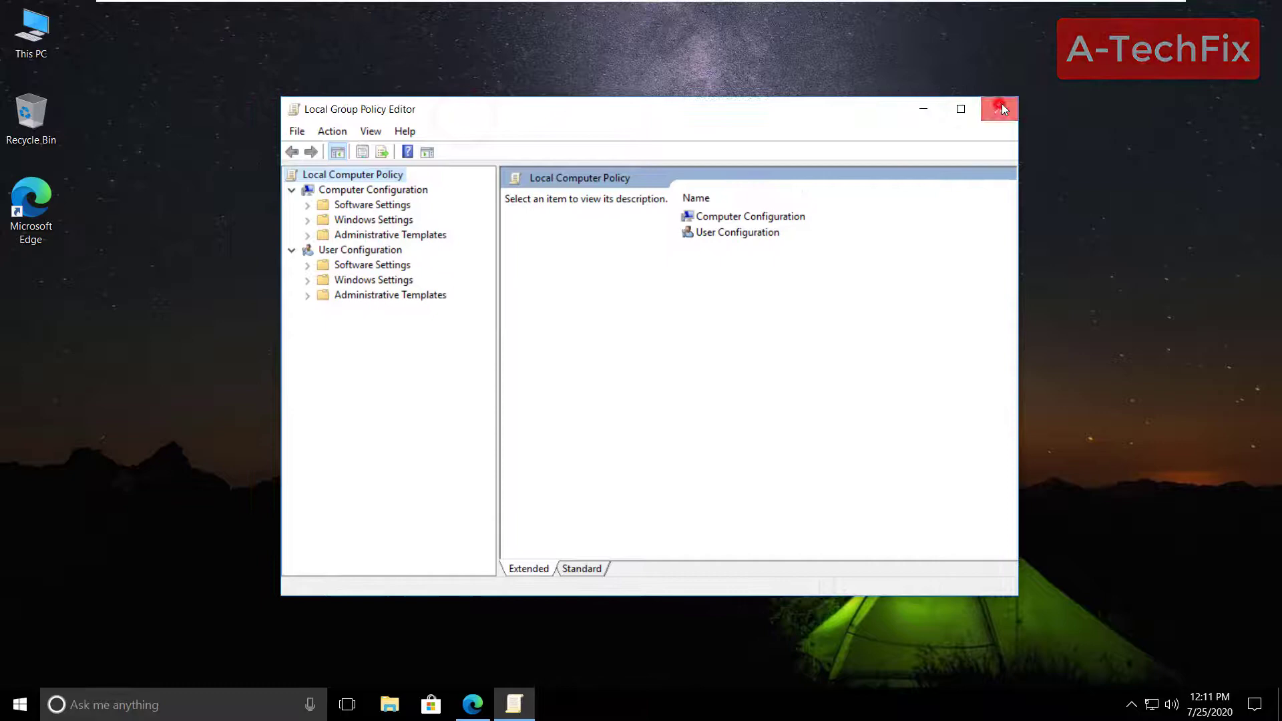
# - Launch secpol.msc from Run, centre Local Security Policy and widen its tree pane
pyautogui.click(220, 707)
pyautogui.write('r')
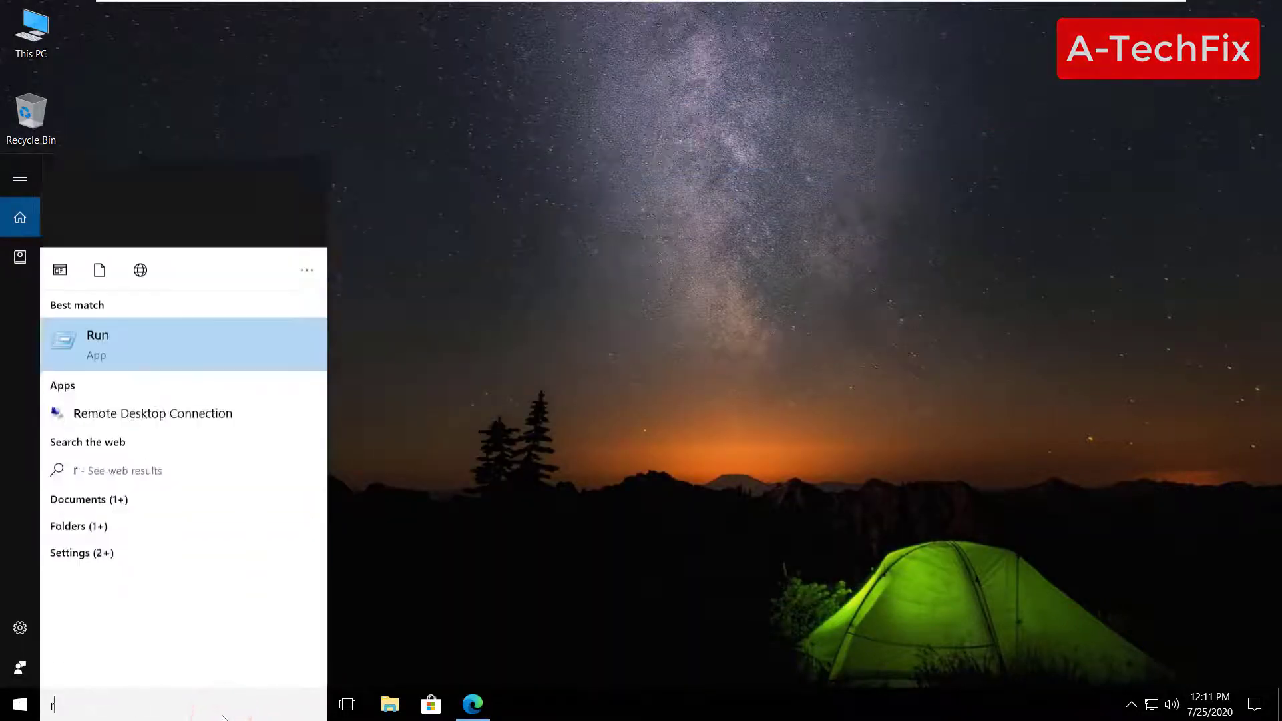
pyautogui.write('un')
pyautogui.press('Return')
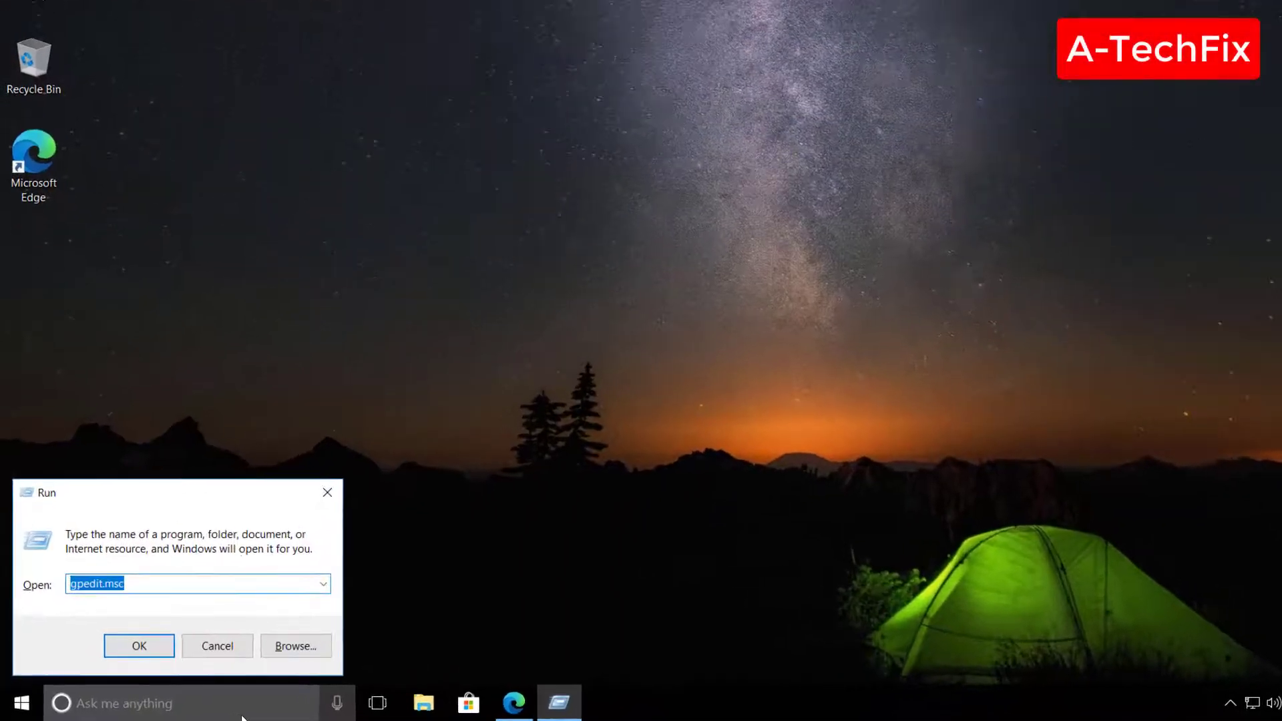
pyautogui.write('sc')
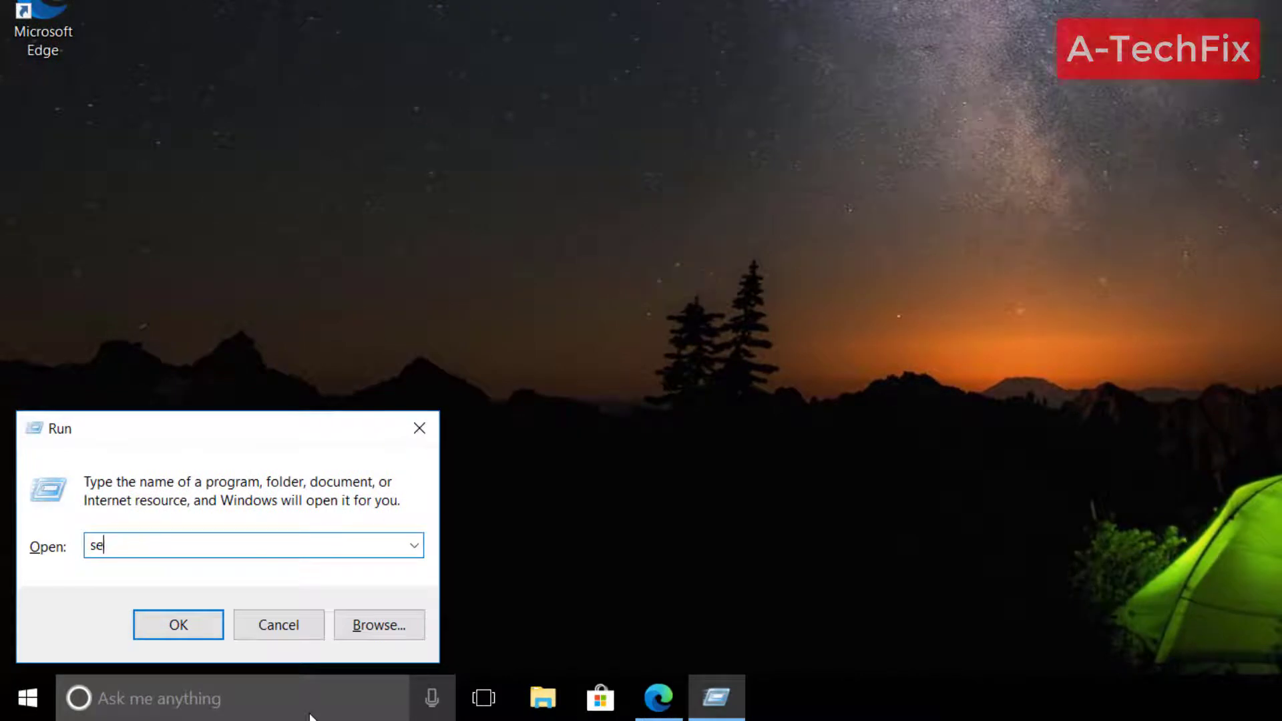
pyautogui.write('cpol.msc')
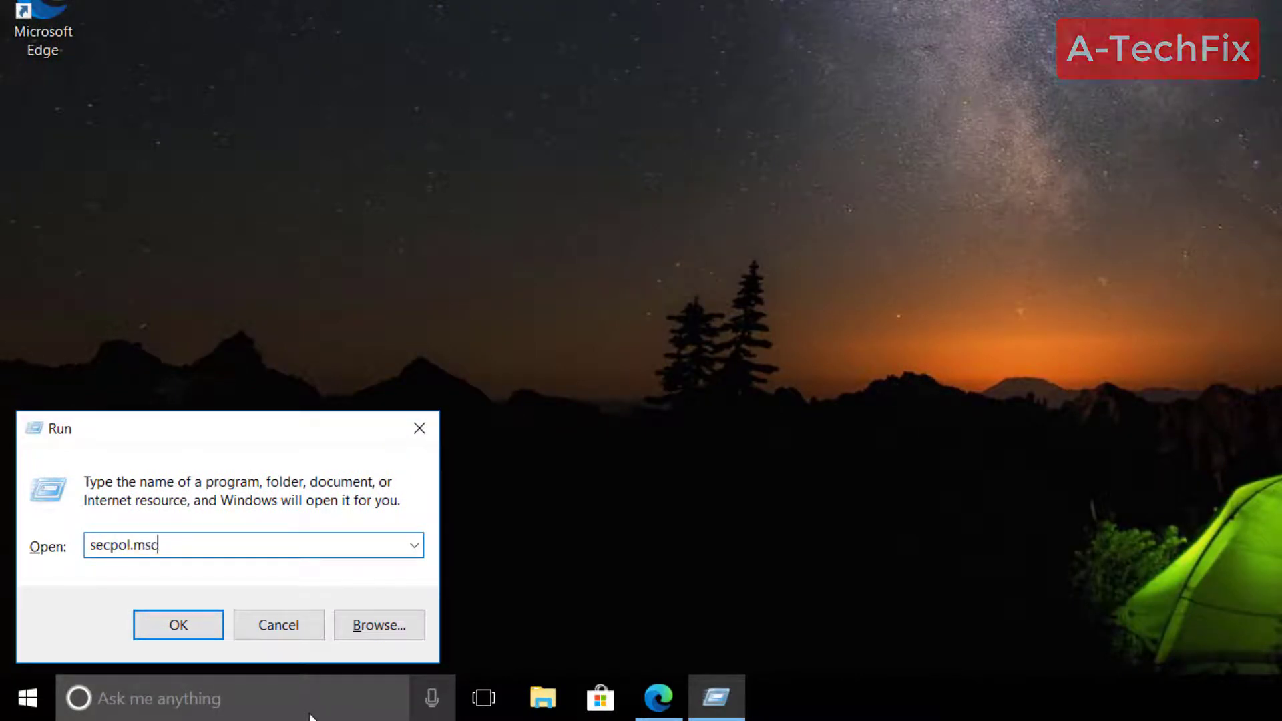
pyautogui.hotkey('ctrl', 'a')
pyautogui.press('Return')
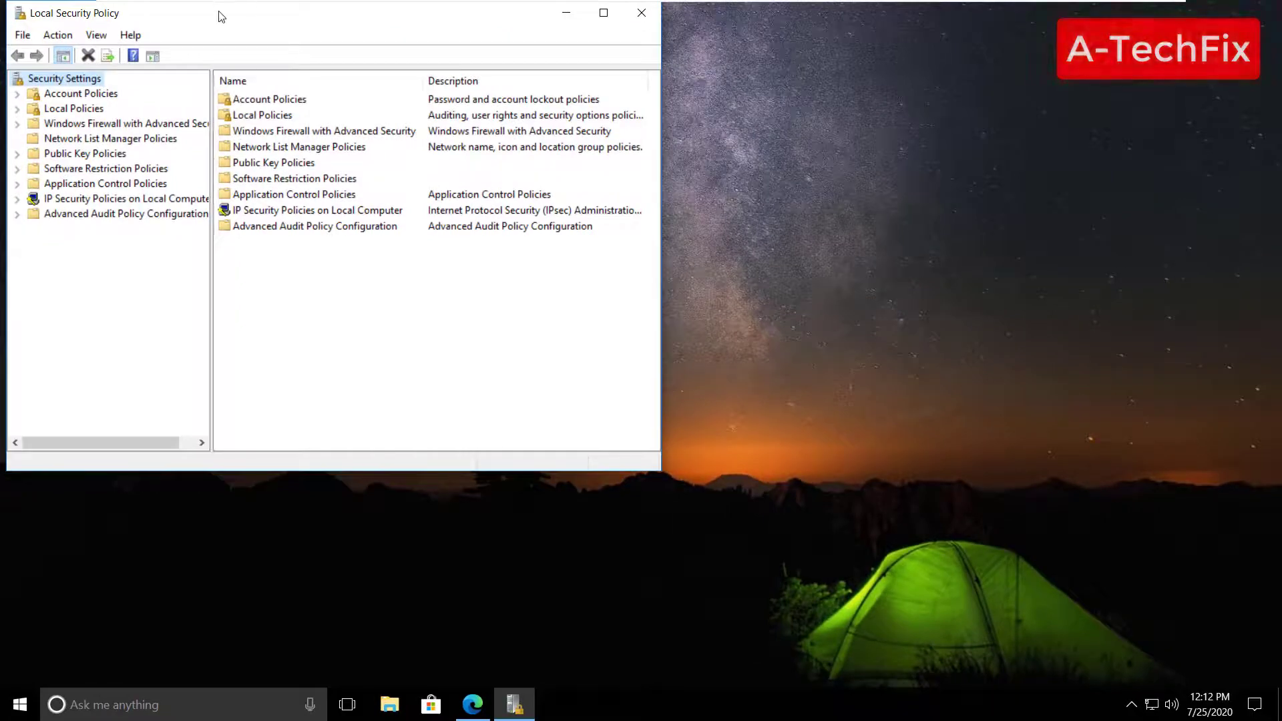
pyautogui.moveTo(220, 16); pyautogui.dragTo(524, 108)
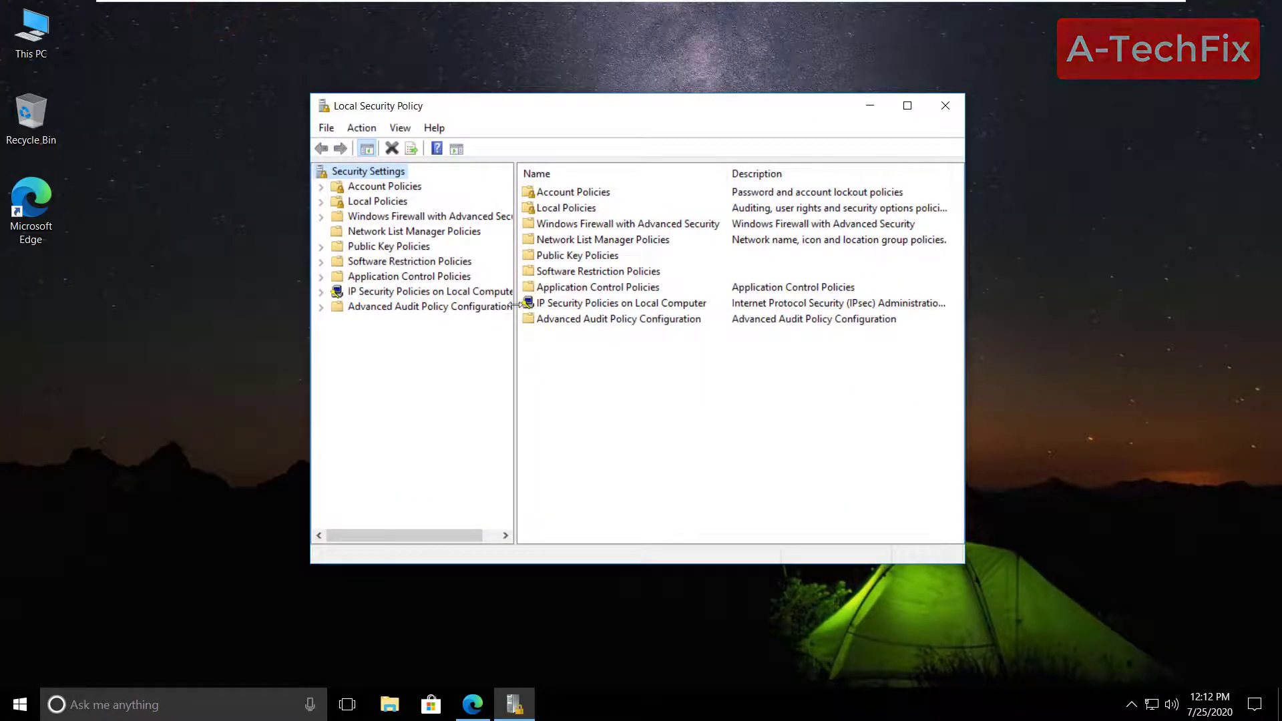
pyautogui.moveTo(517, 305); pyautogui.dragTo(625, 305)
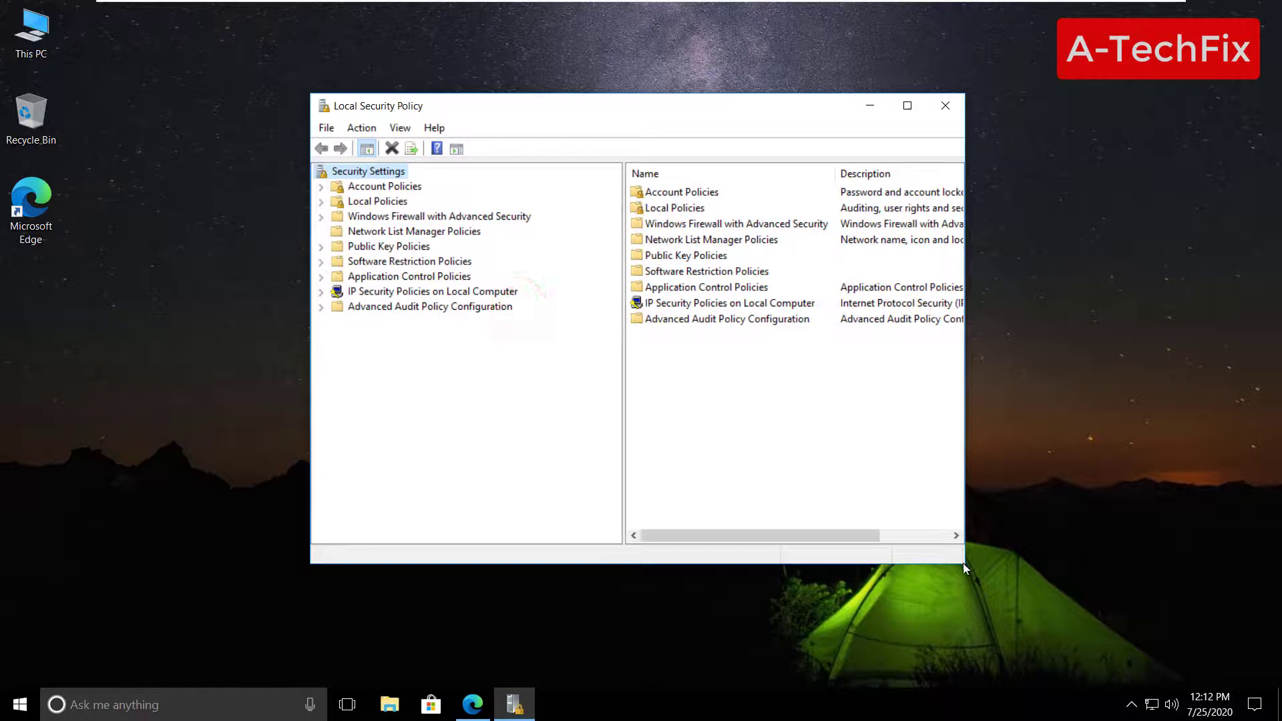